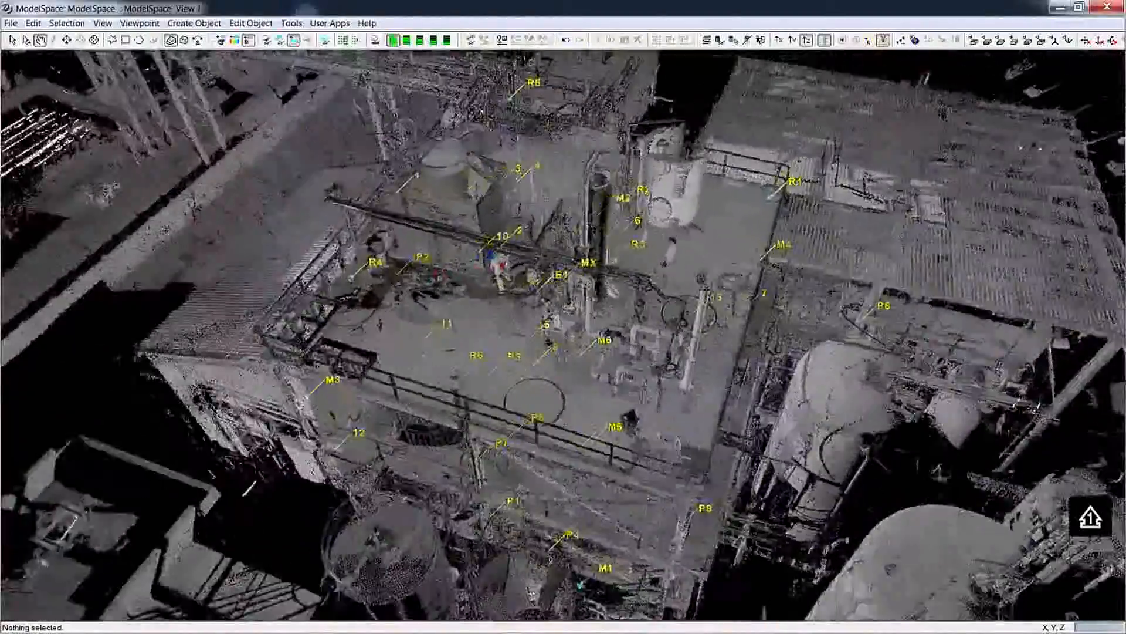
left_click_drag(563, 335, 514, 334)
scroll(564, 334, "down", 5)
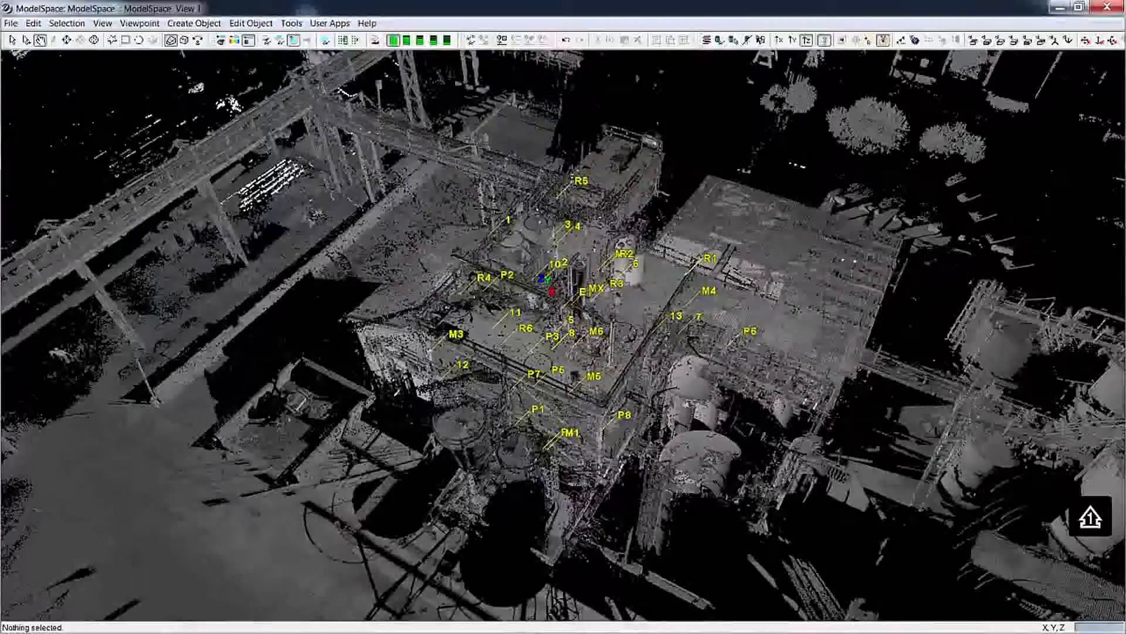
left_click_drag(564, 335, 457, 334)
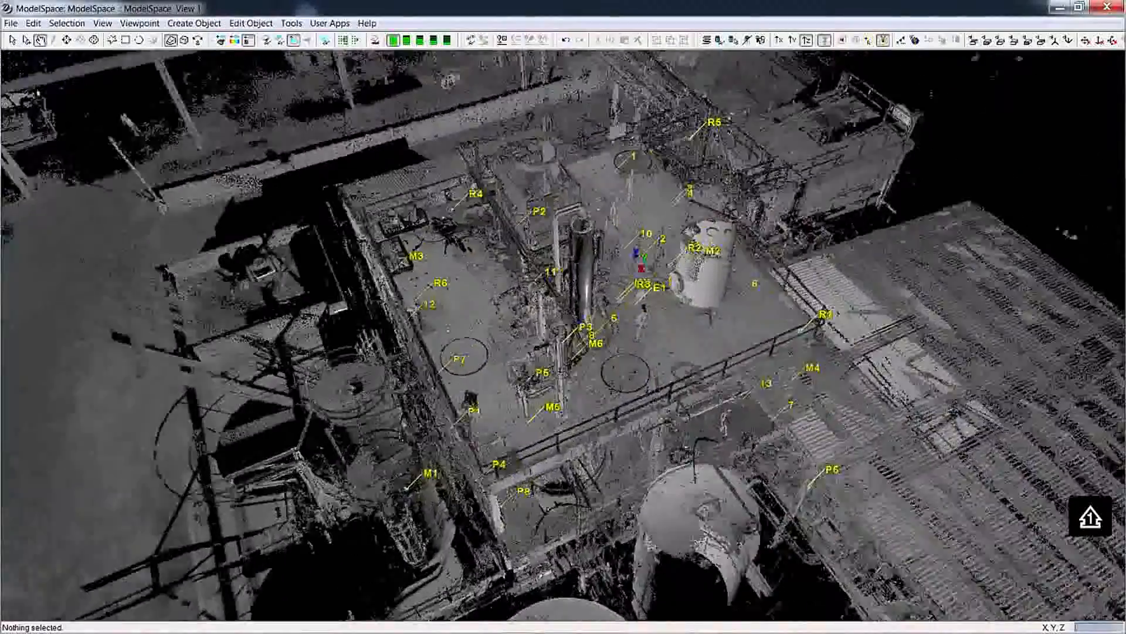
left_click_drag(564, 335, 836, 317)
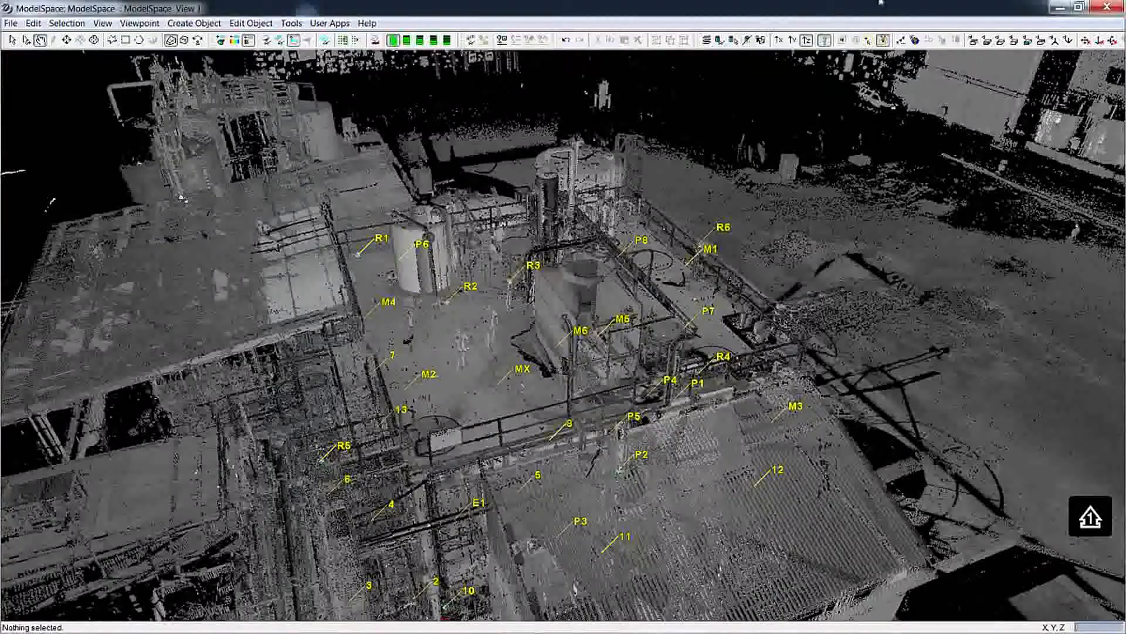
Step: Switch to the Registration 1 window and add ScanWorlds sw1 through sw30 from the Scans folder, leaving out Control
left_click(1095, 10)
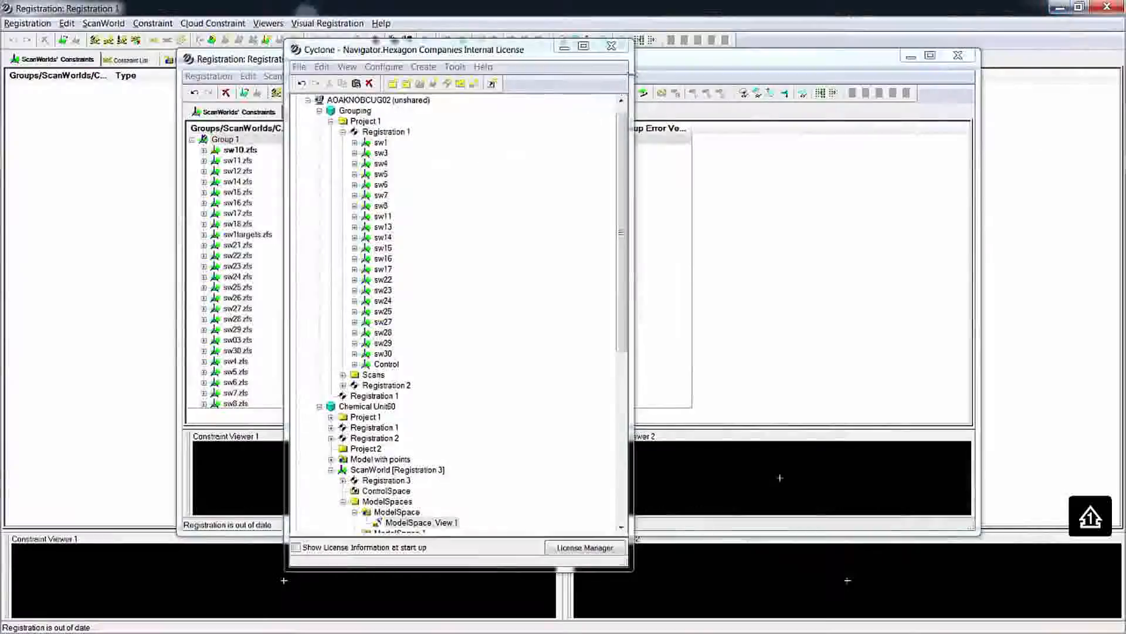
left_click(639, 10)
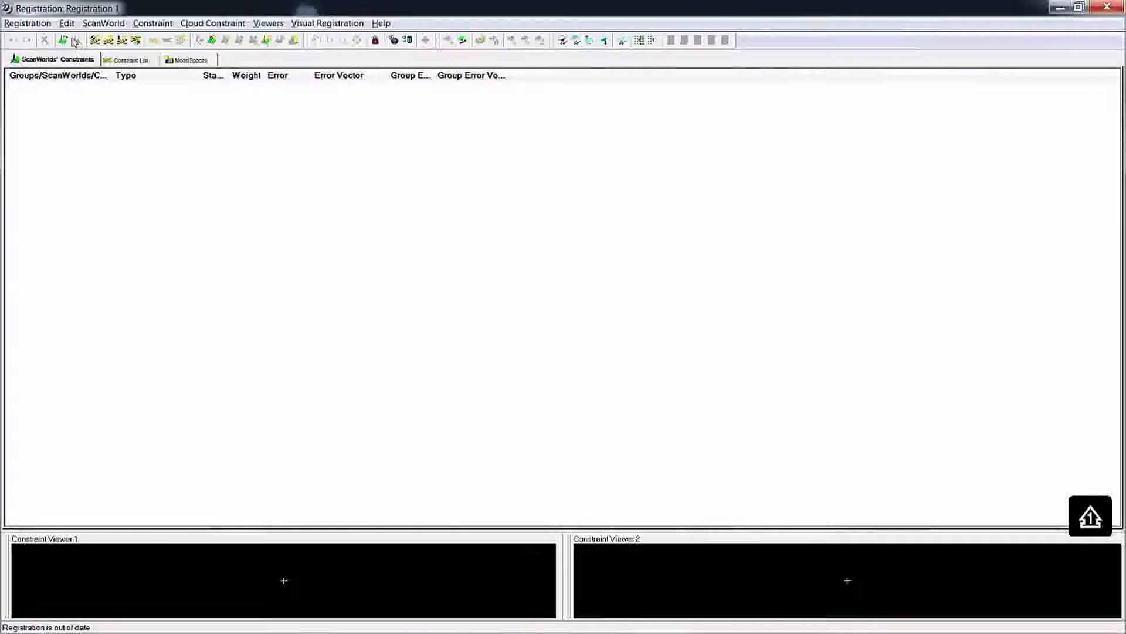
left_click(120, 24)
left_click(120, 37)
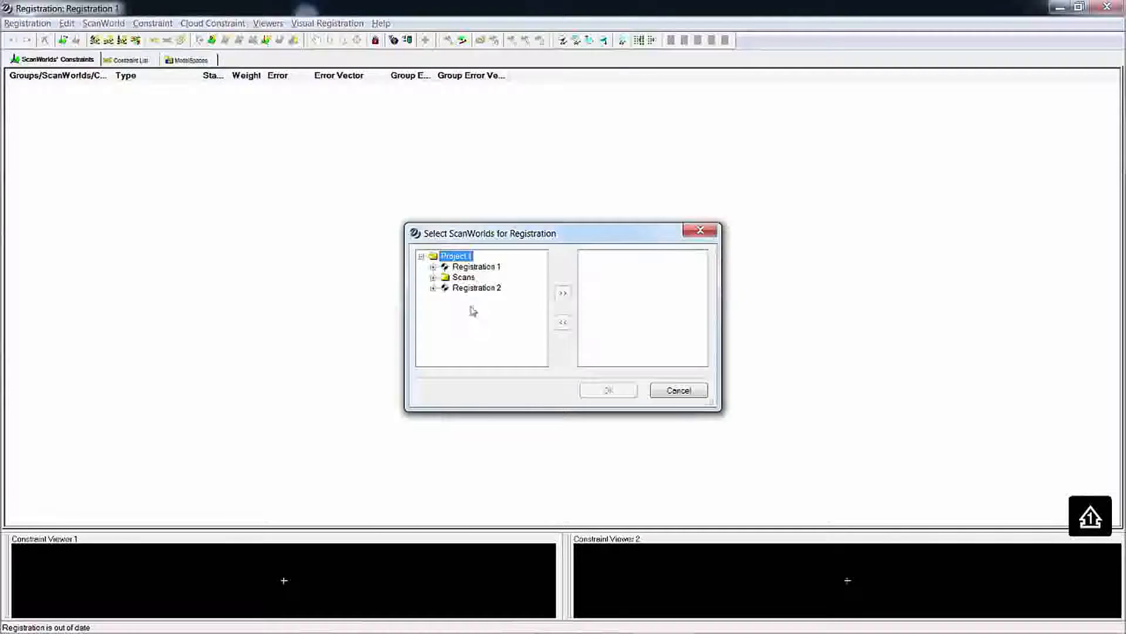
left_click(433, 277)
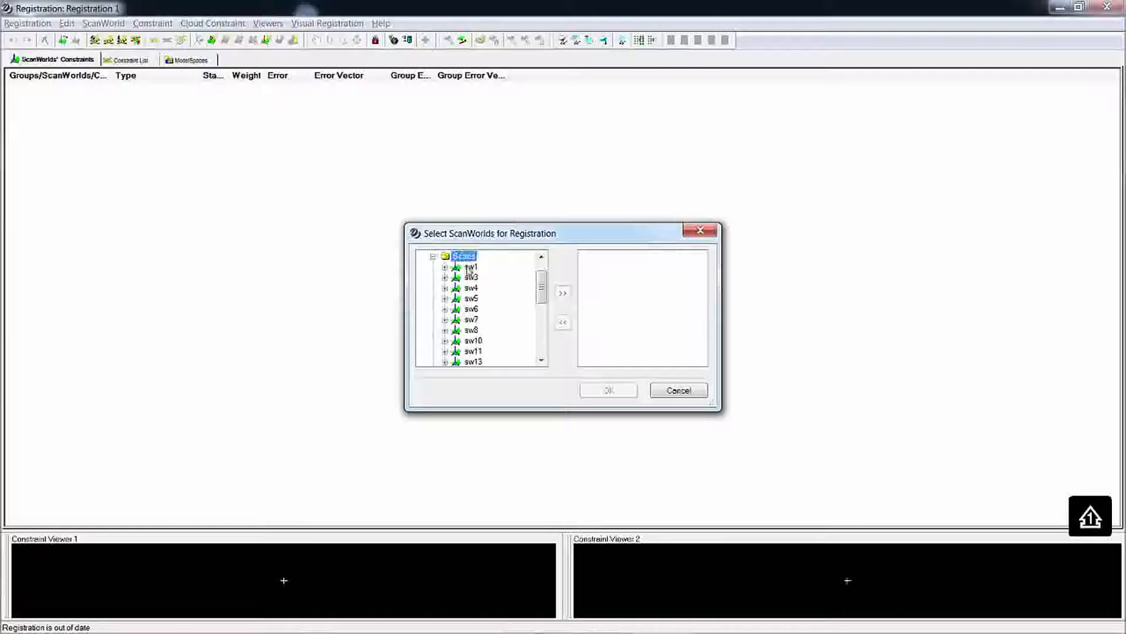
left_click(471, 266)
left_click_drag(543, 291, 542, 341)
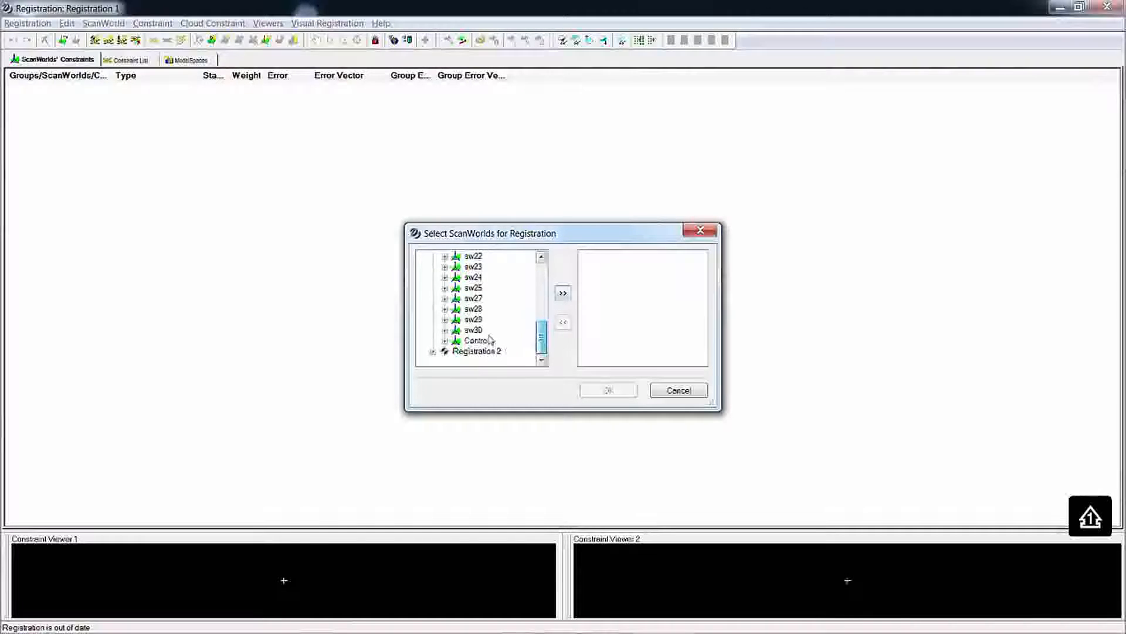
left_click(473, 330, "shift")
left_click(563, 293)
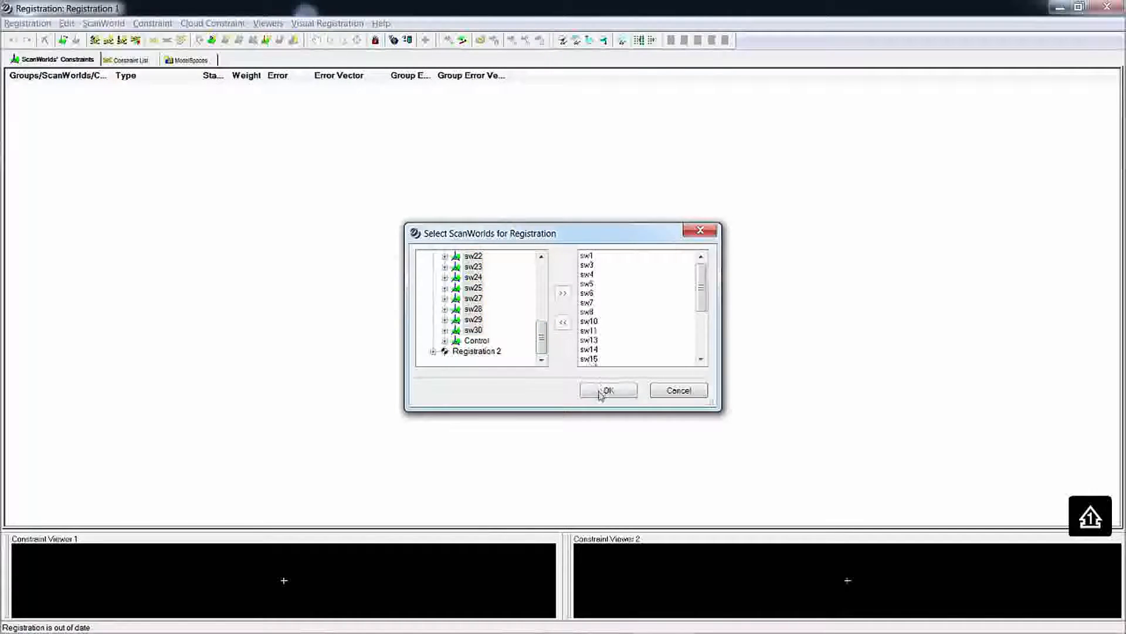
left_click(608, 390)
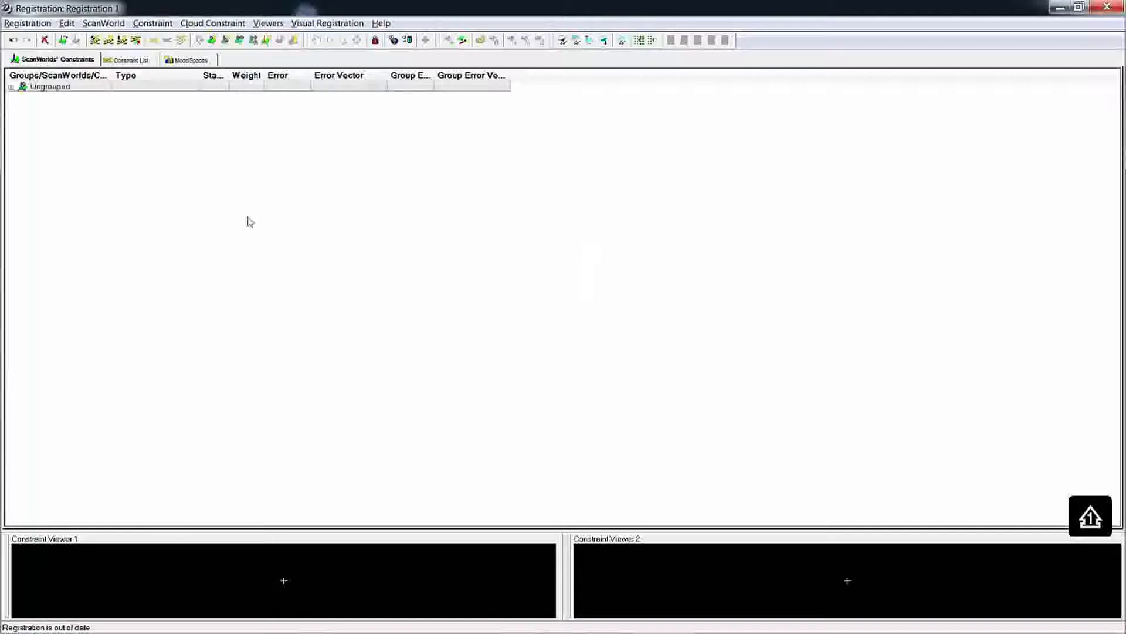
Step: Create ScanWorld groups with targets from the ungrouped ScanWorlds and accept the confirmations
left_click(11, 87)
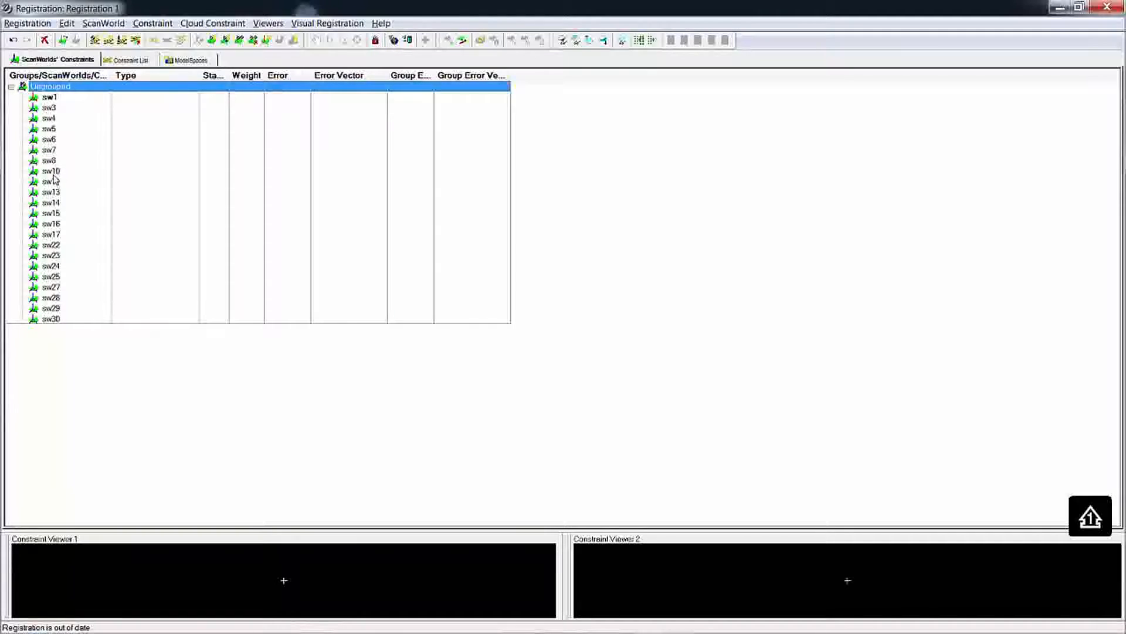
left_click(35, 24)
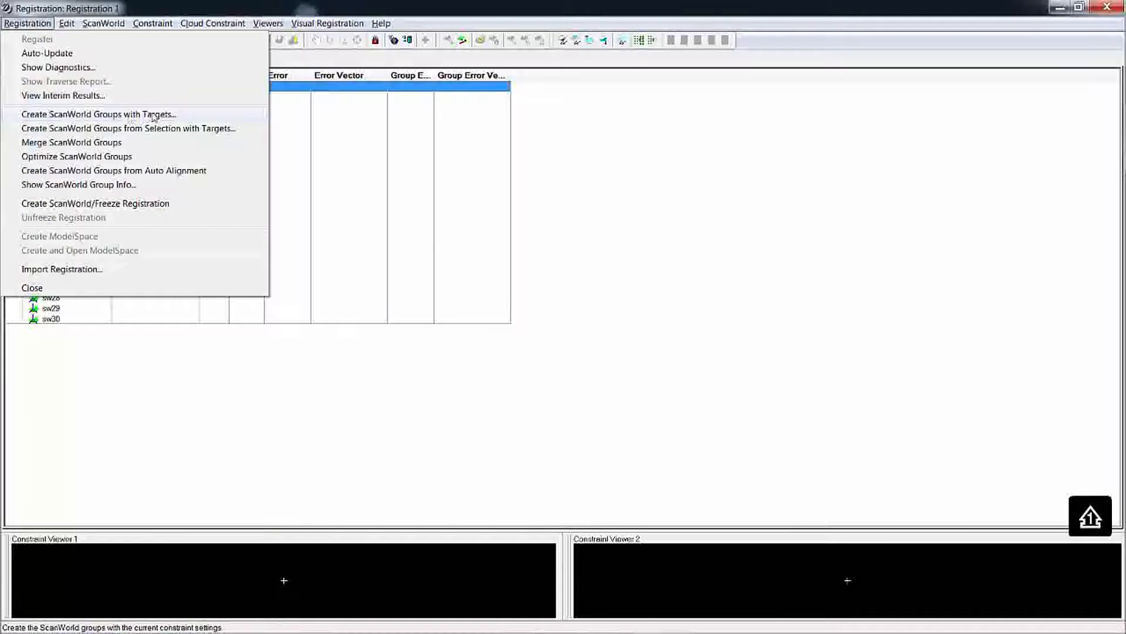
left_click(168, 116)
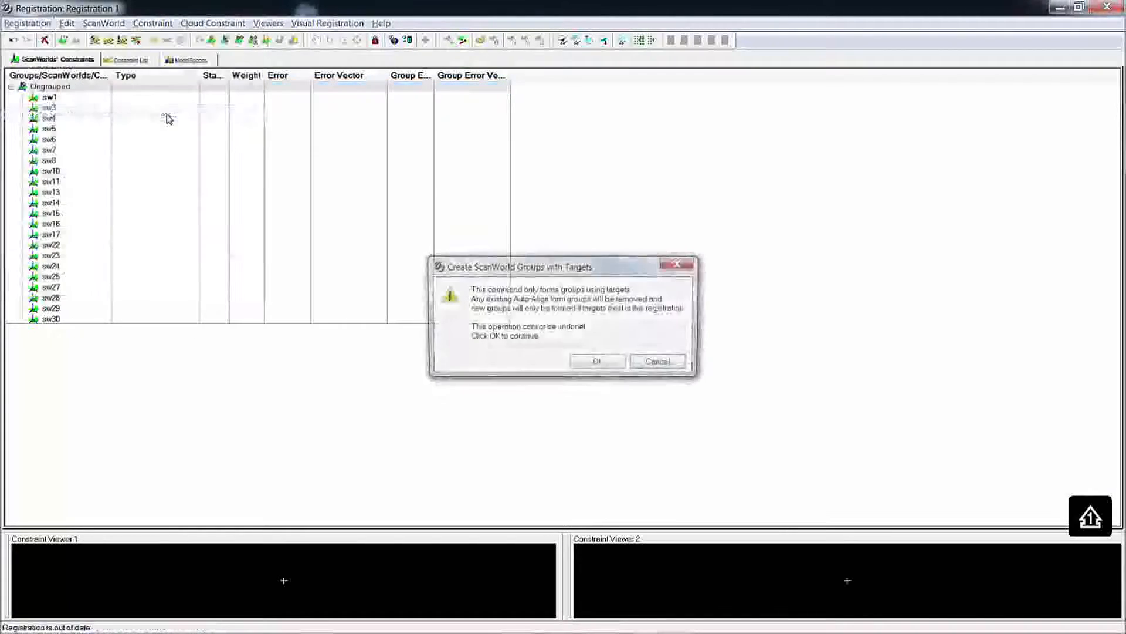
left_click(592, 364)
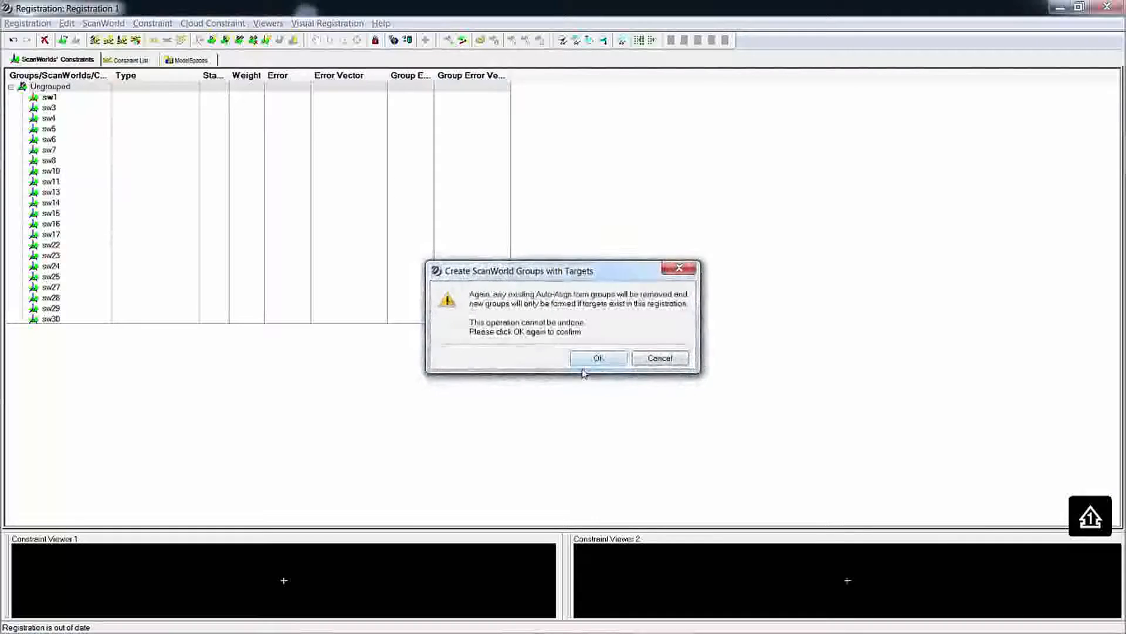
left_click(594, 361)
left_click(570, 390)
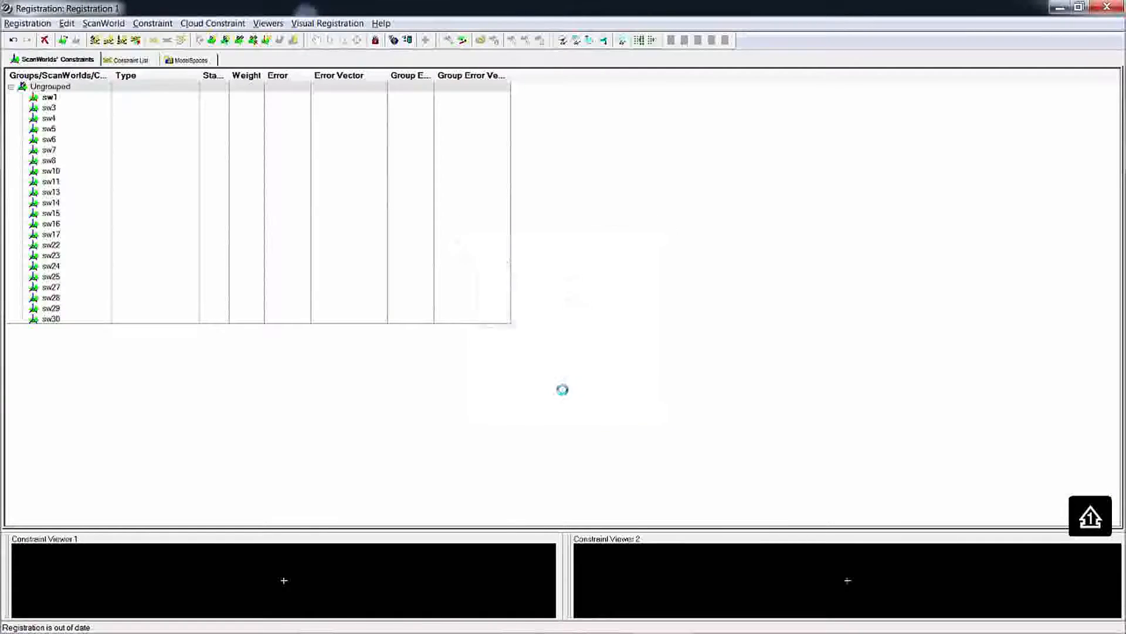
Step: Expand Groups 1, 2 and 3 to show their ScanWorlds, and optimize Group 1
left_click(11, 108)
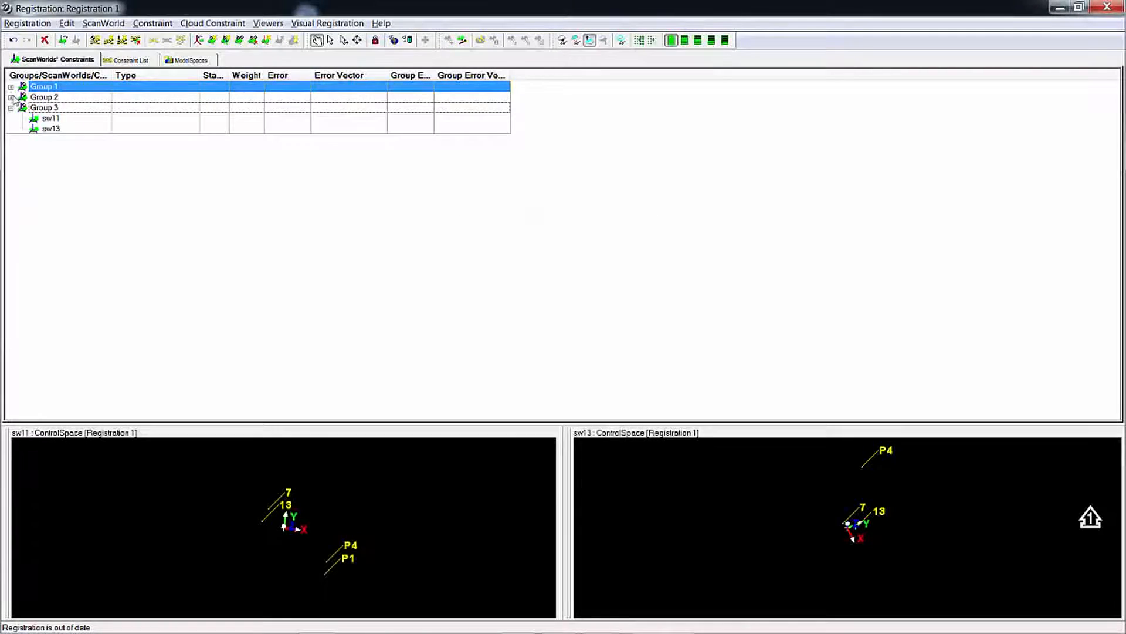
left_click(10, 97)
left_click(10, 87)
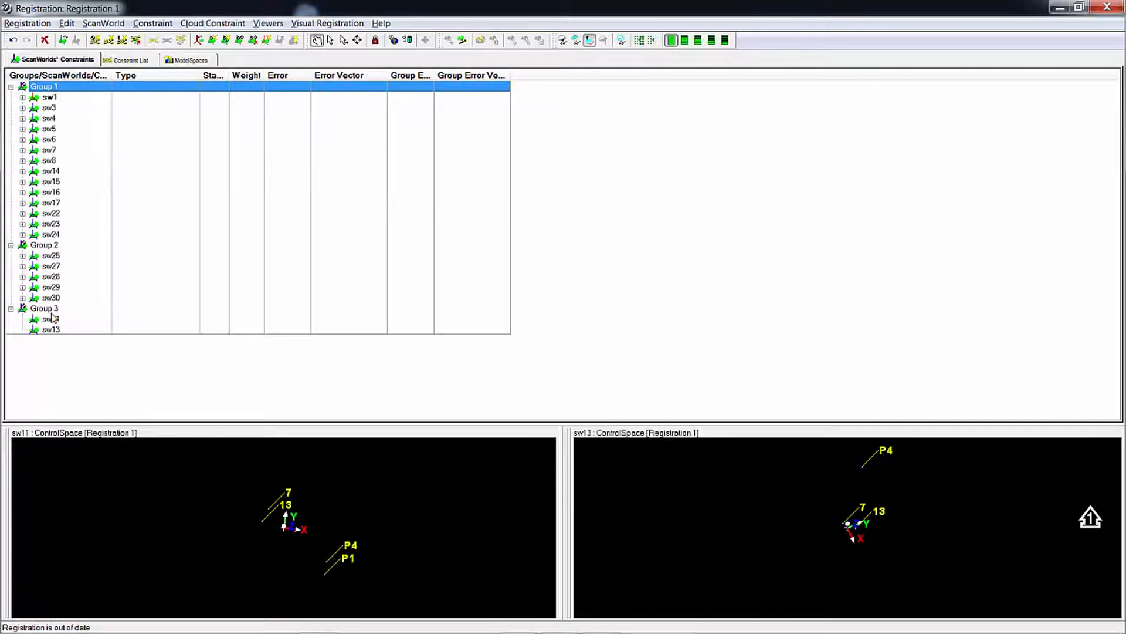
right_click(51, 88)
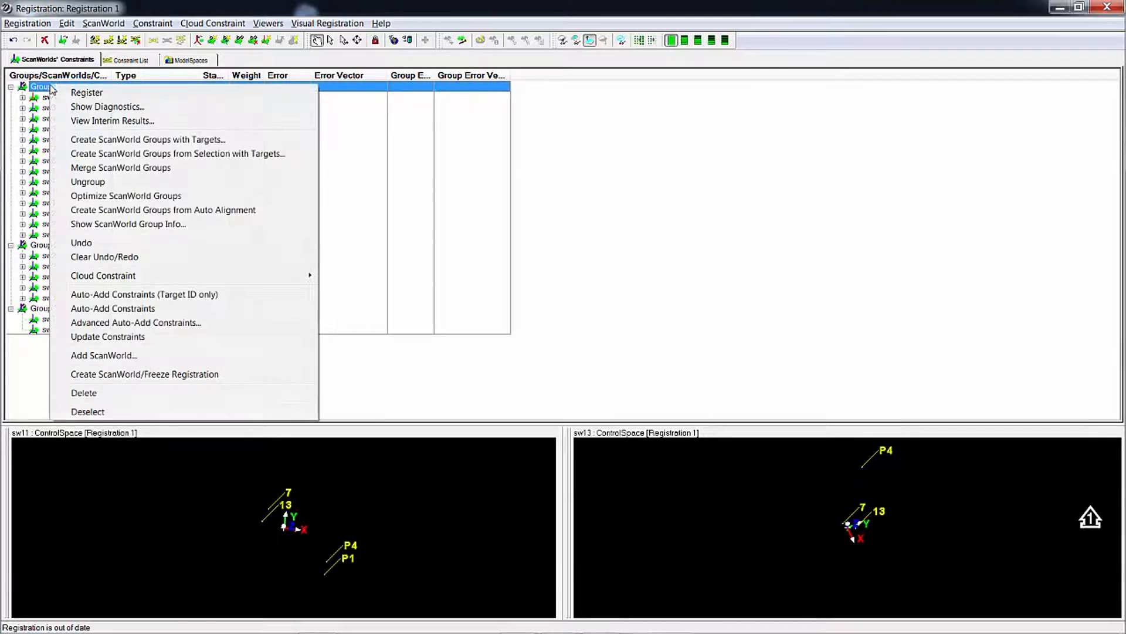
left_click(145, 197)
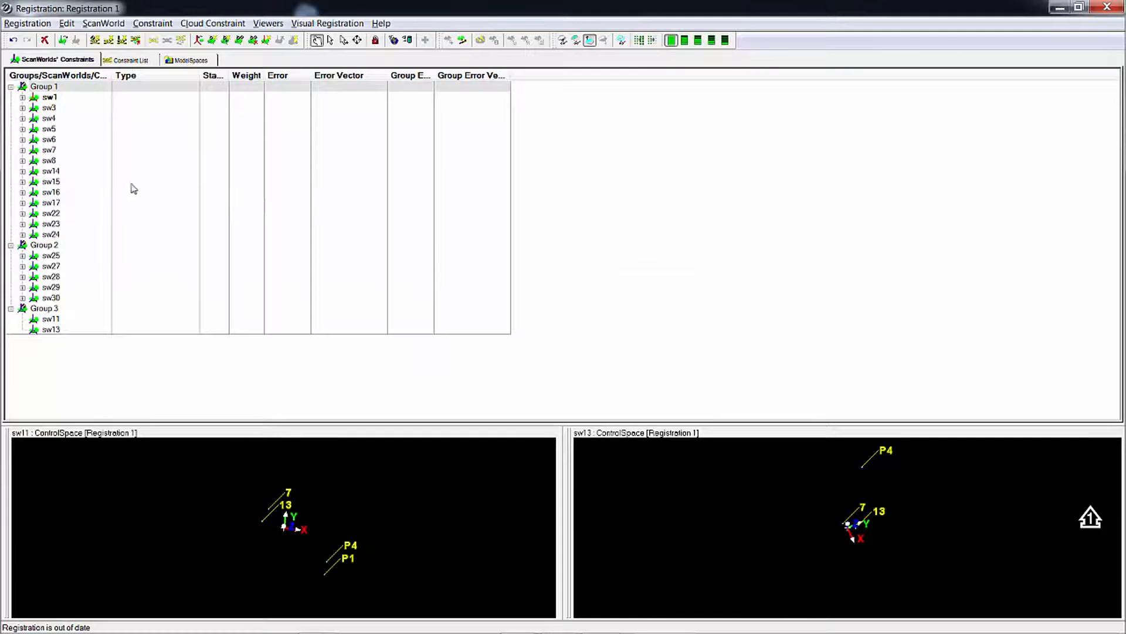
Step: Review the group errors in the constraint list, with the Group Error Vector column widened and rows sorted by group
right_click(53, 89)
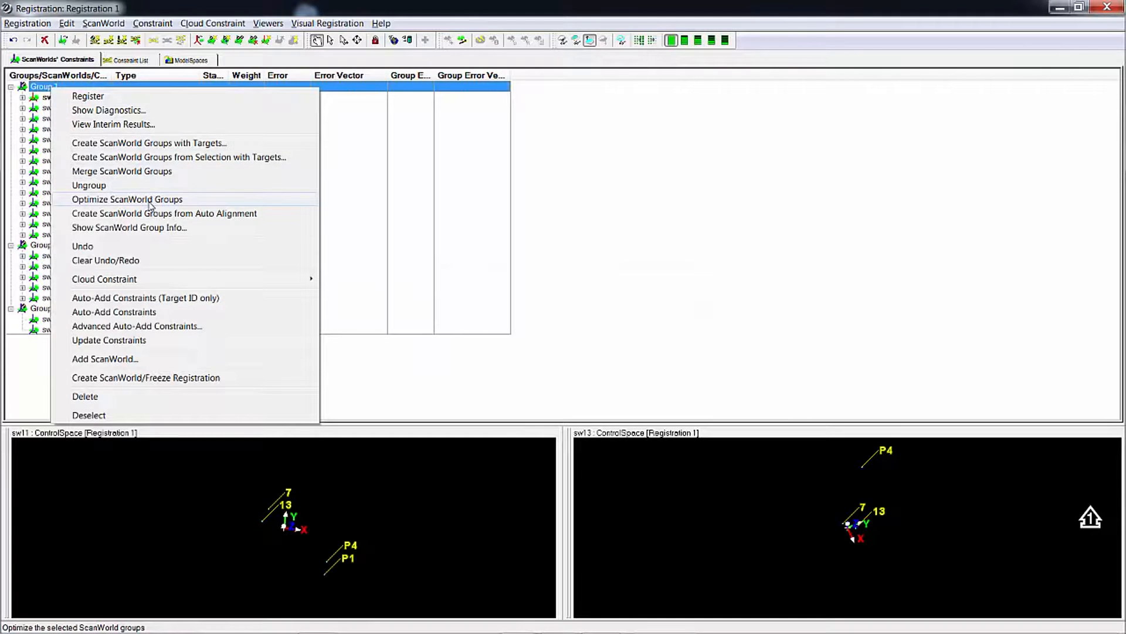
left_click(131, 61)
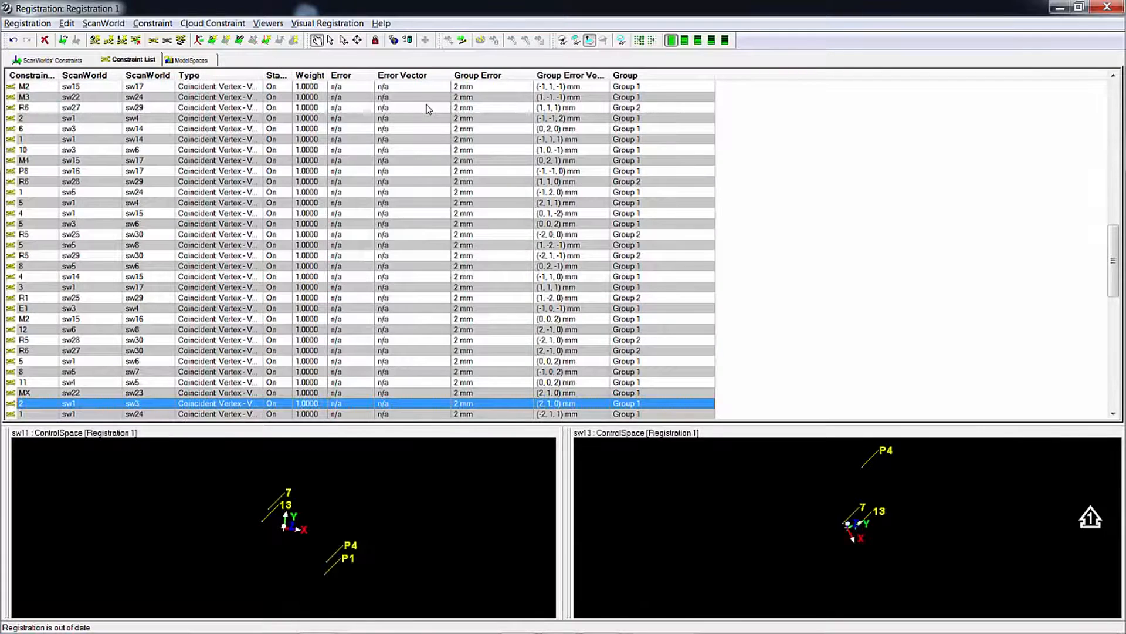
double_click(611, 75)
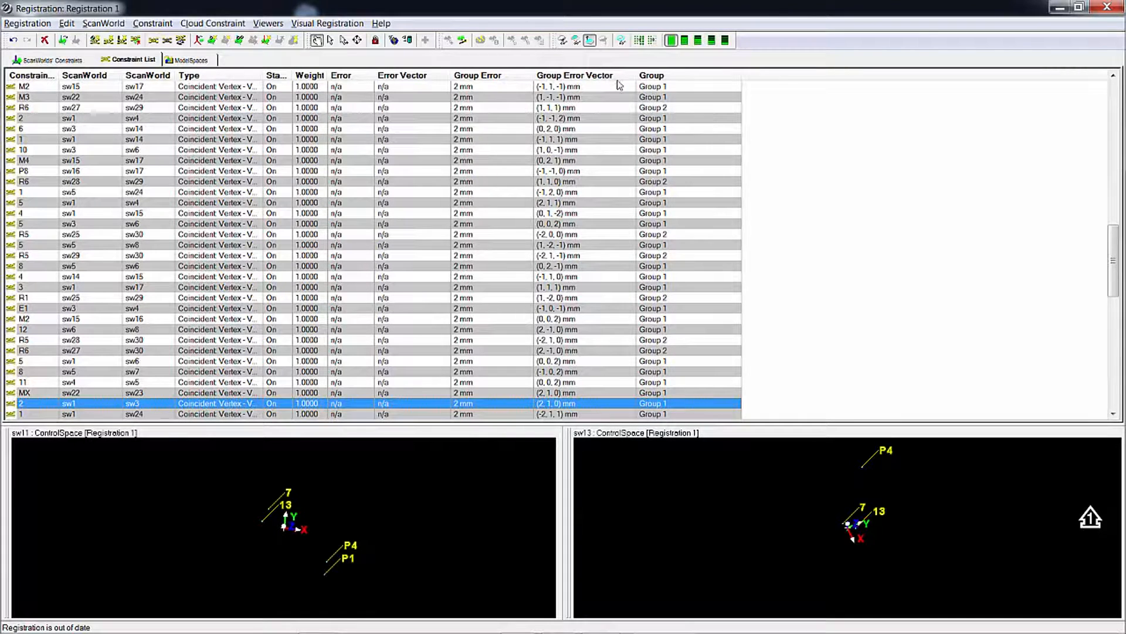
left_click(659, 76)
left_click(656, 76)
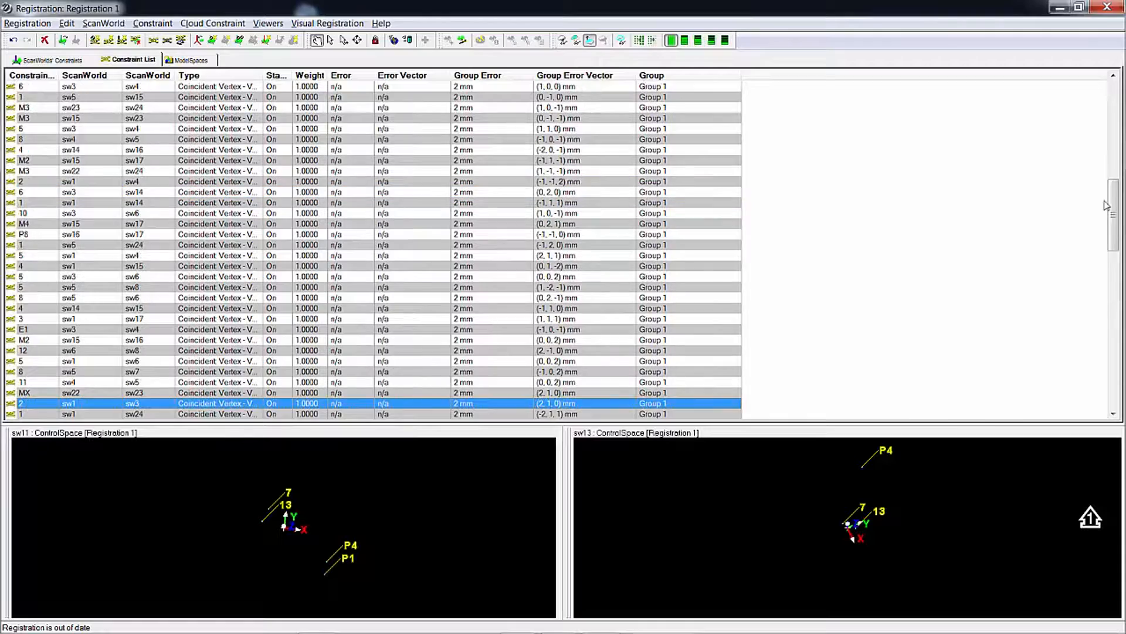
left_click_drag(1113, 219, 1096, 297)
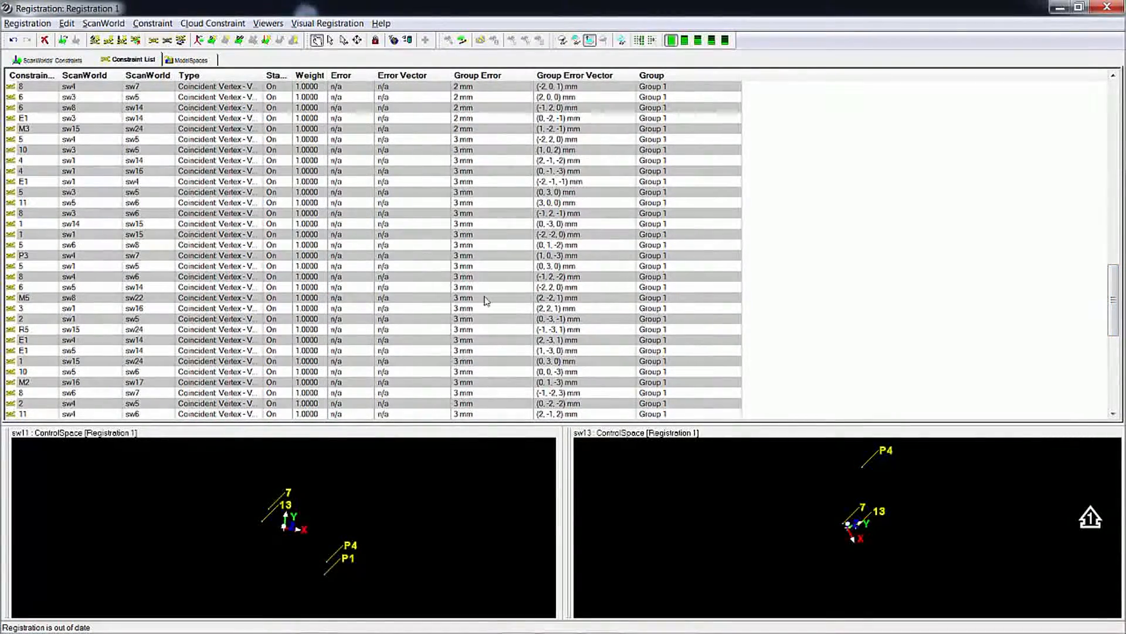
Step: Return to the ScanWorlds' constraints and optimize the ScanWorlds in Group 2
left_click(64, 59)
left_click(44, 245)
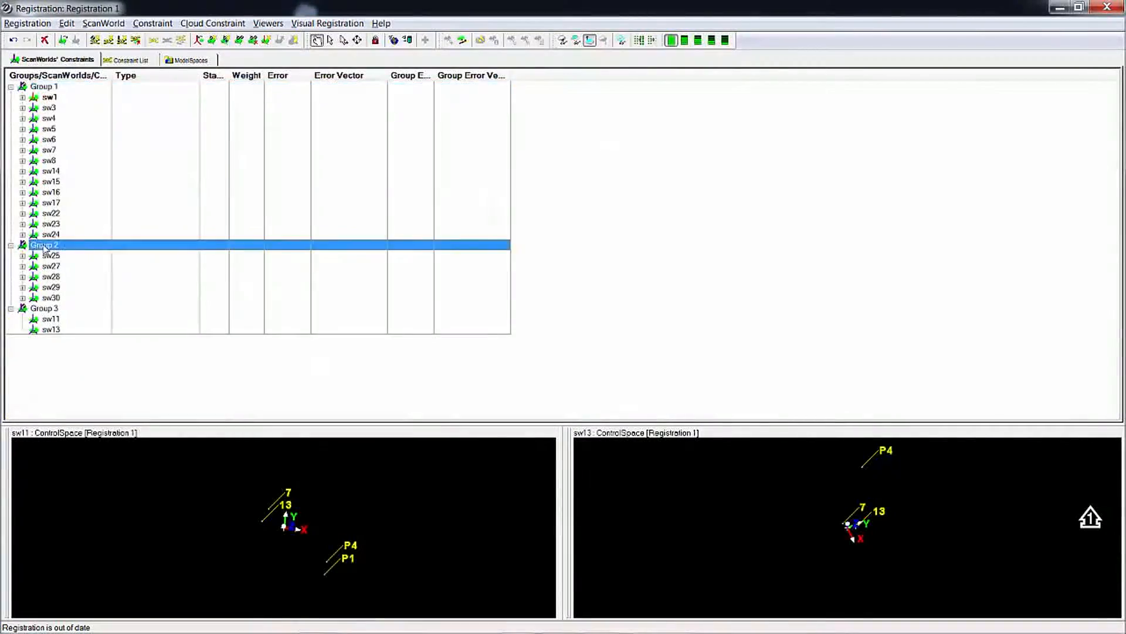
right_click(45, 247)
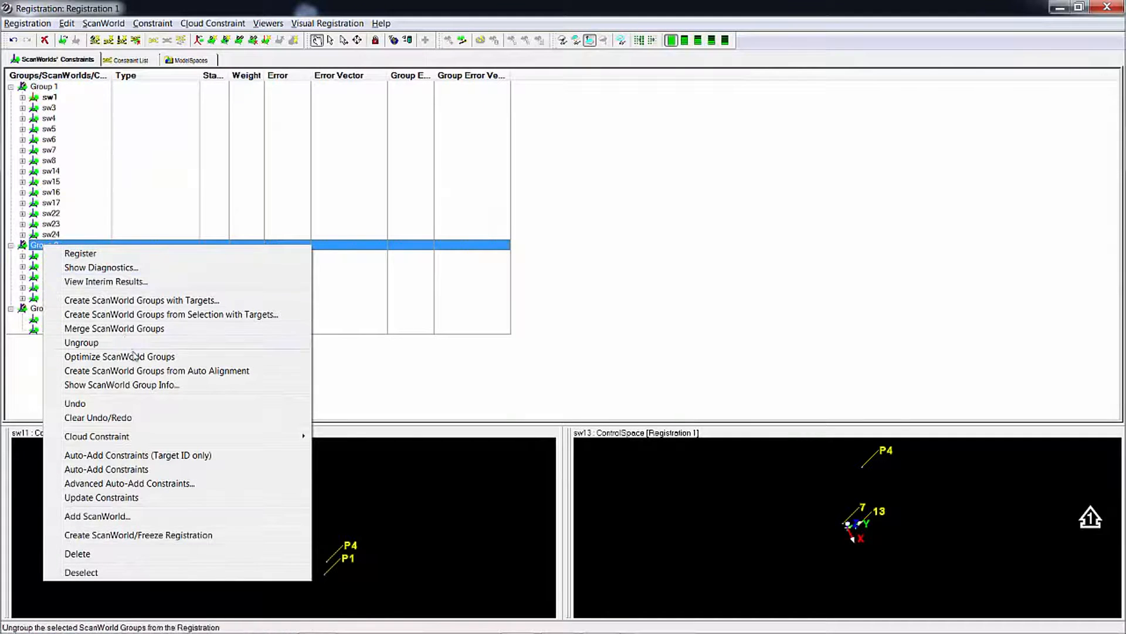
left_click(170, 357)
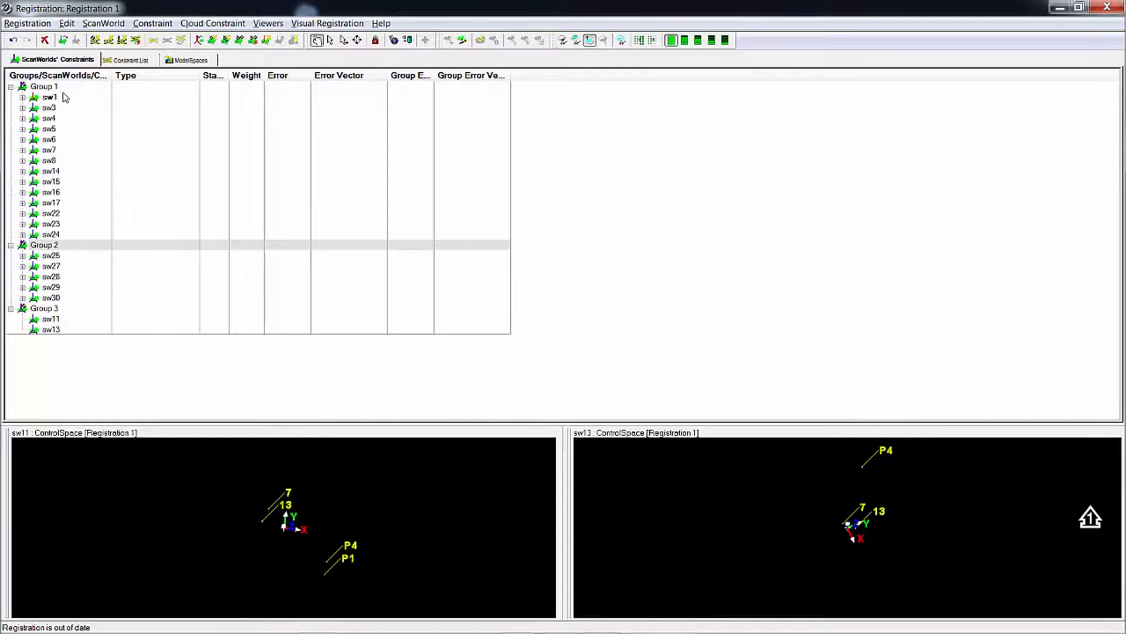
Step: Merge ScanWorld Groups 1 and 2 into a single group
left_click(72, 246)
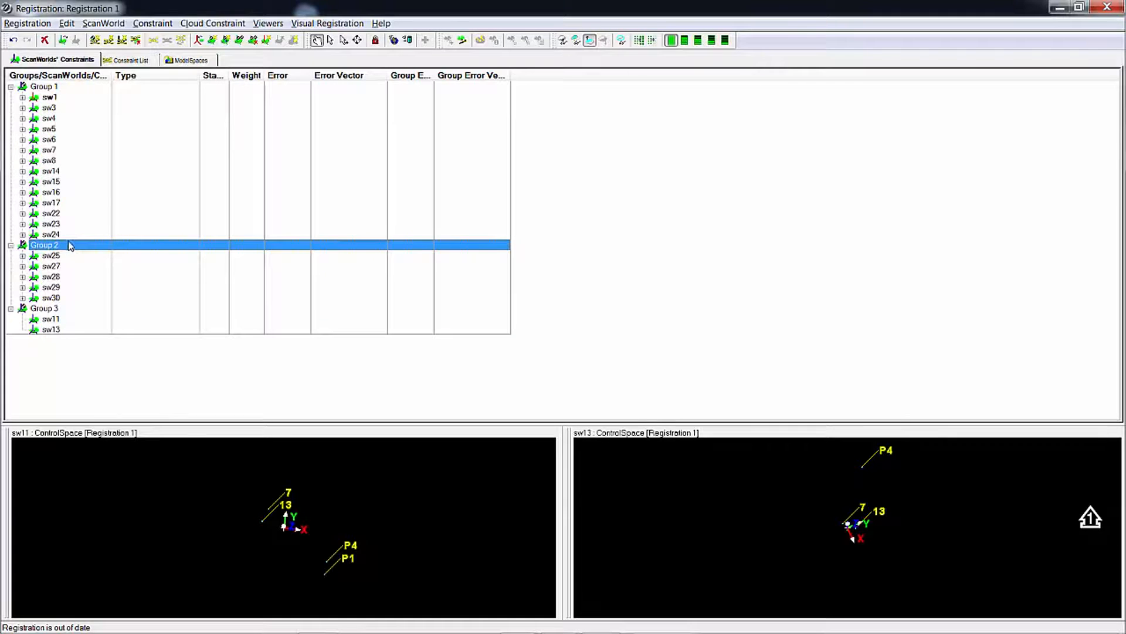
left_click(48, 87, "ctrl")
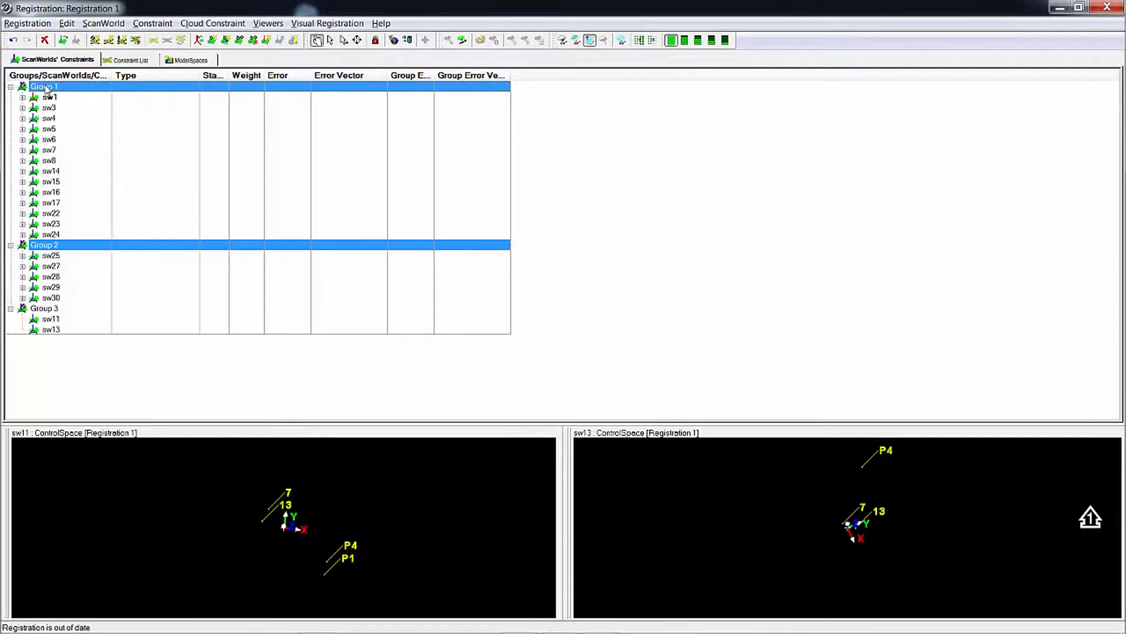
right_click(47, 89)
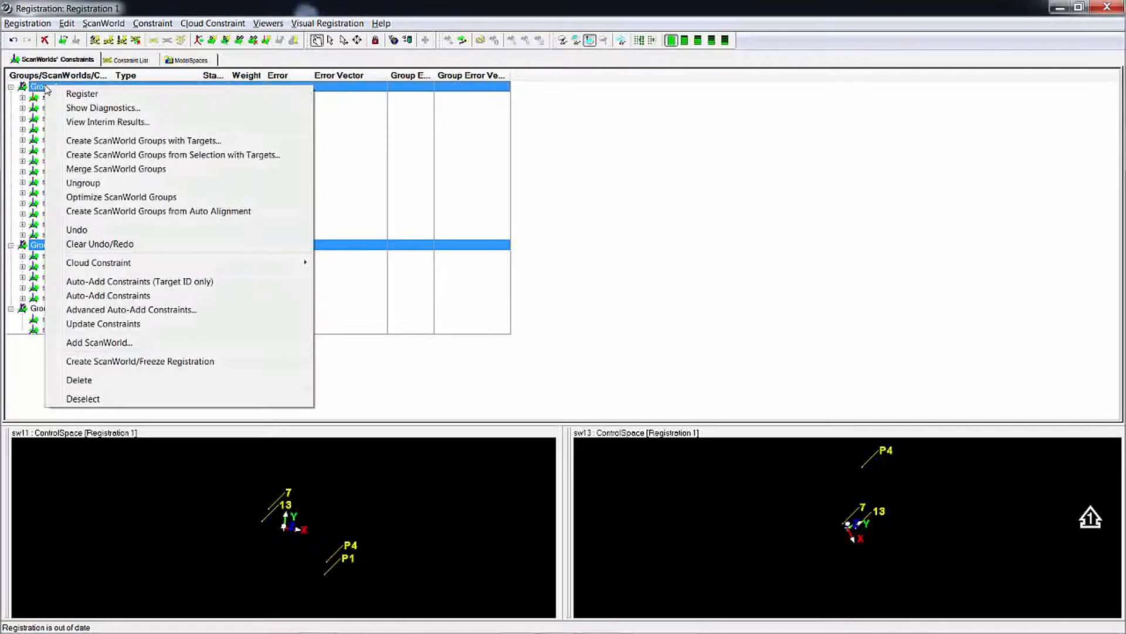
left_click(147, 169)
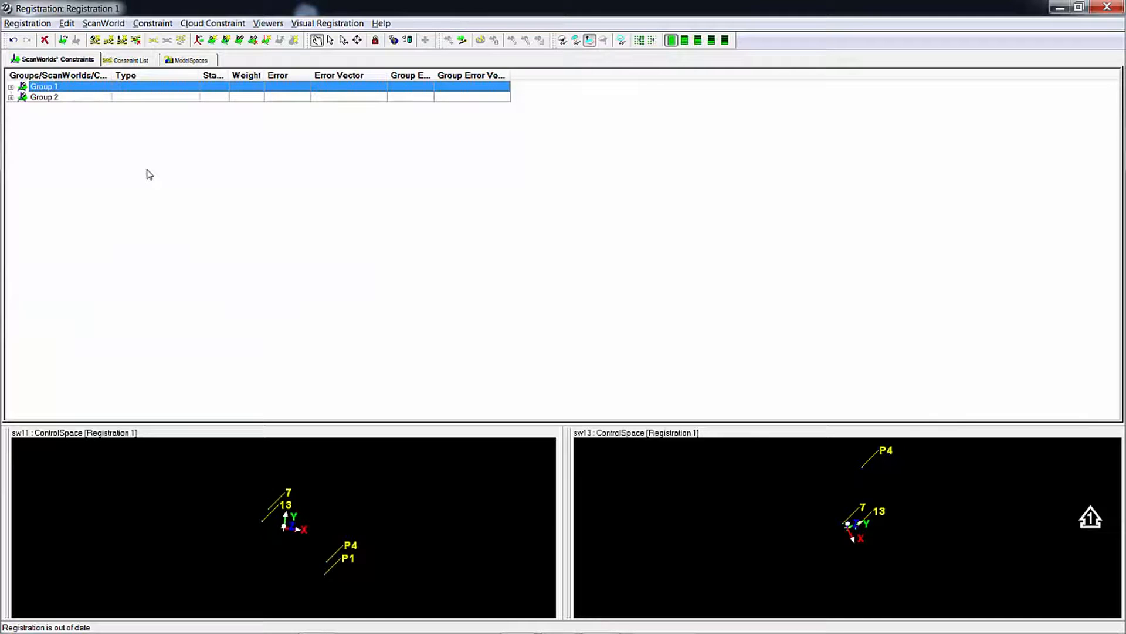
Step: Expand the merged Group 1 and optimize it
double_click(54, 86)
right_click(55, 88)
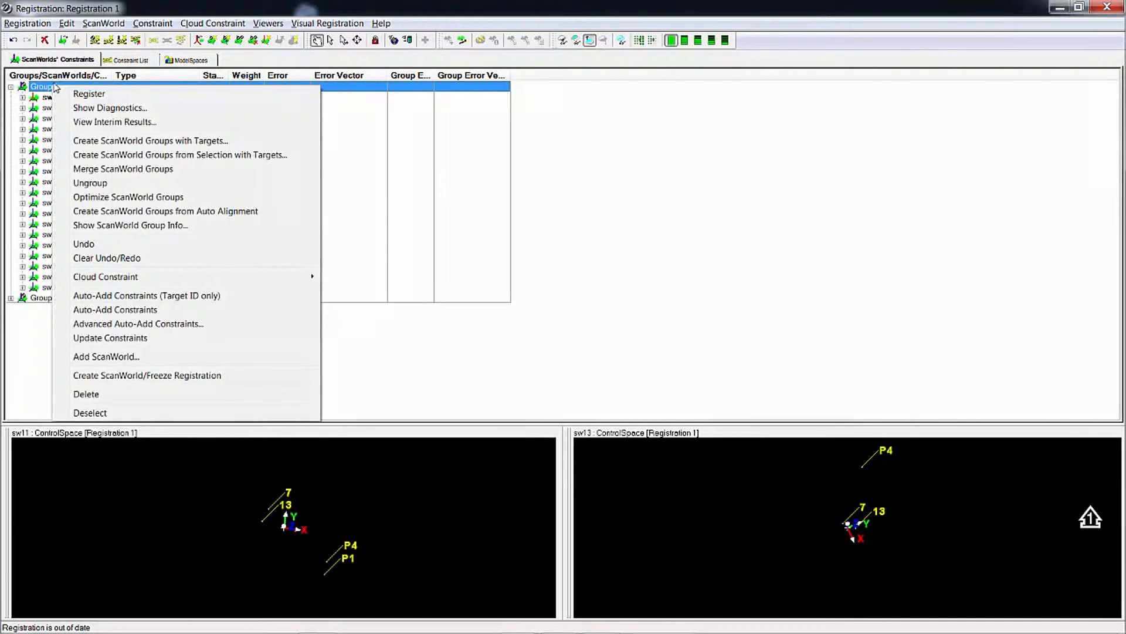
left_click(123, 200)
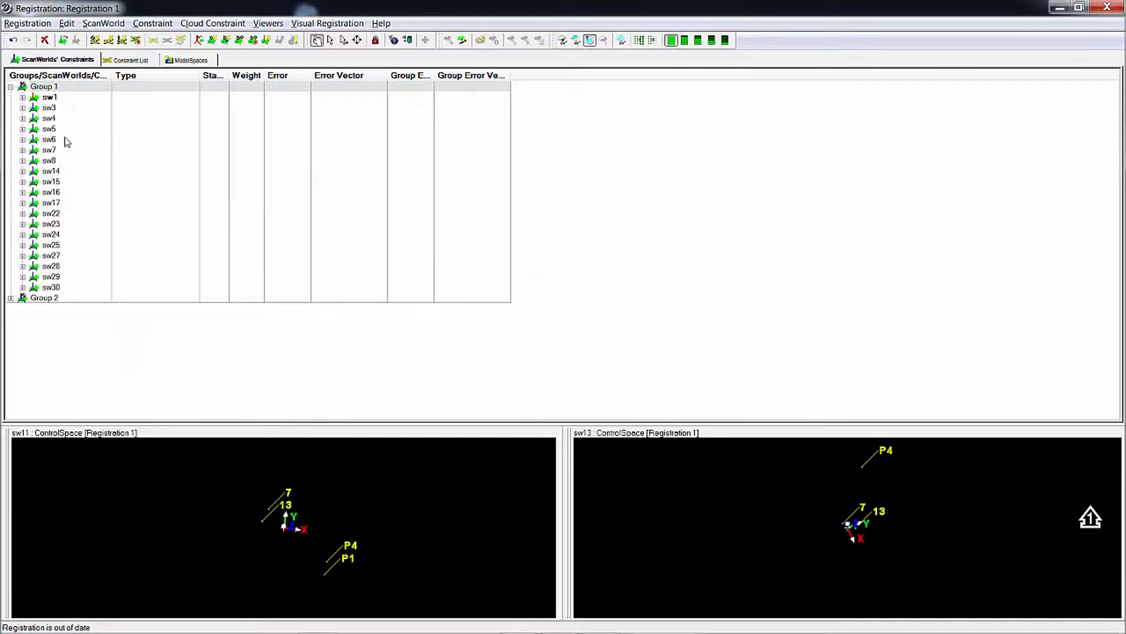
left_click(54, 287)
left_click(51, 98, "shift")
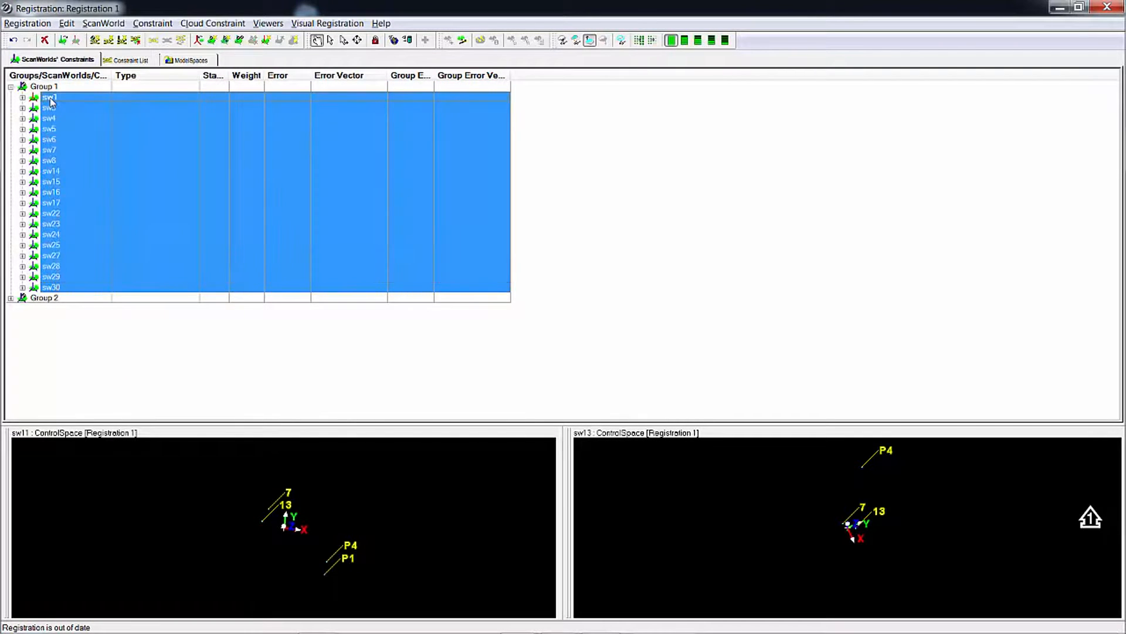
right_click(47, 86)
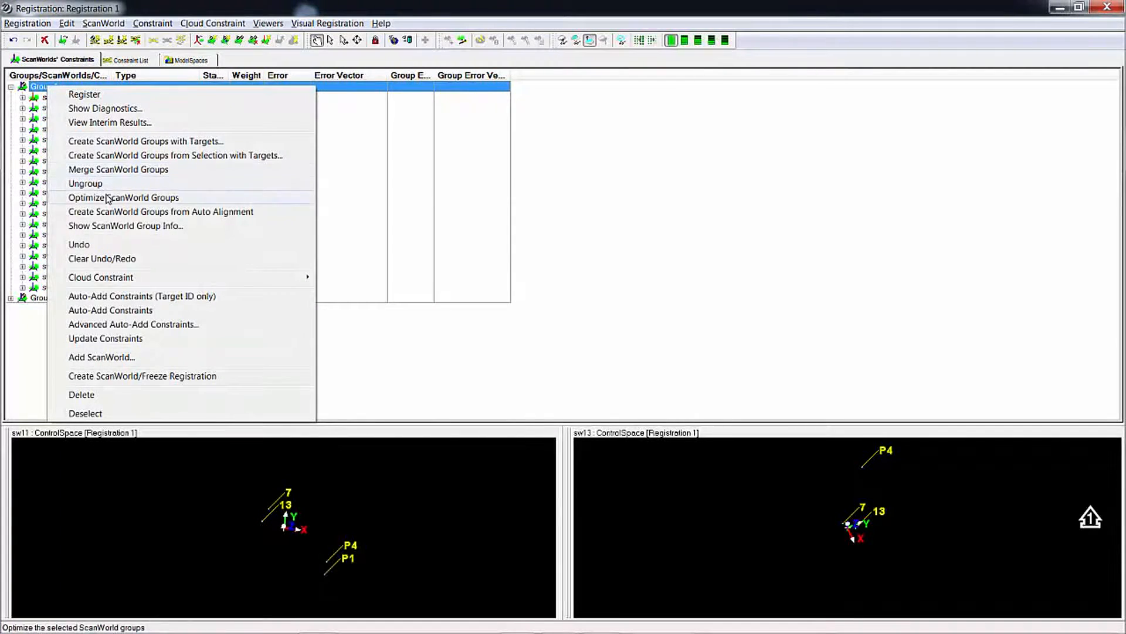
left_click(28, 23)
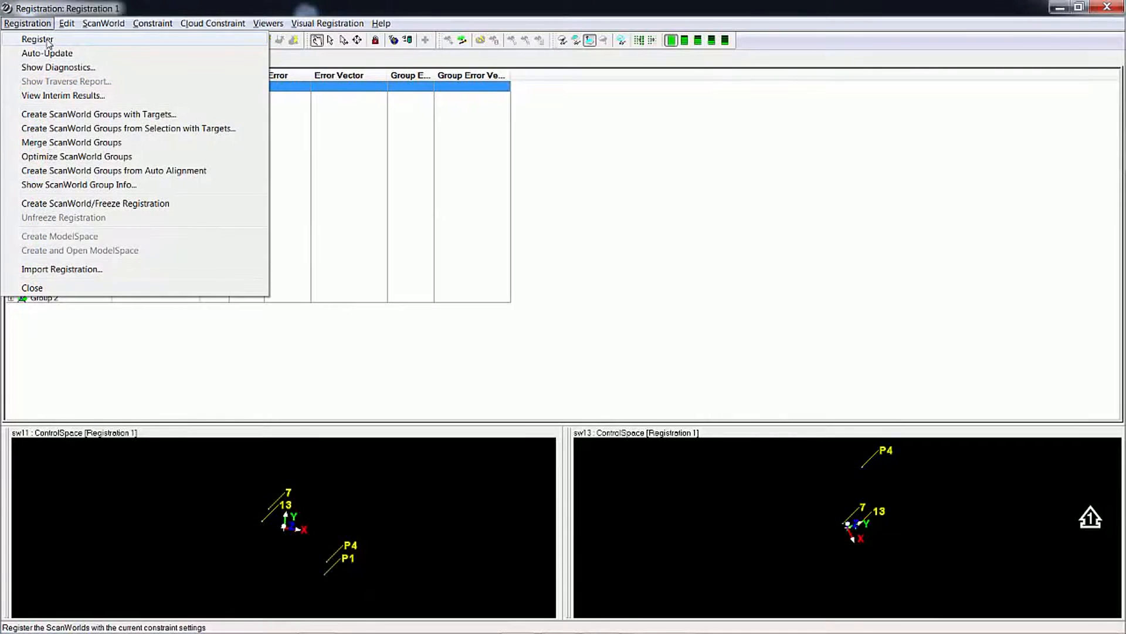
left_click(69, 5)
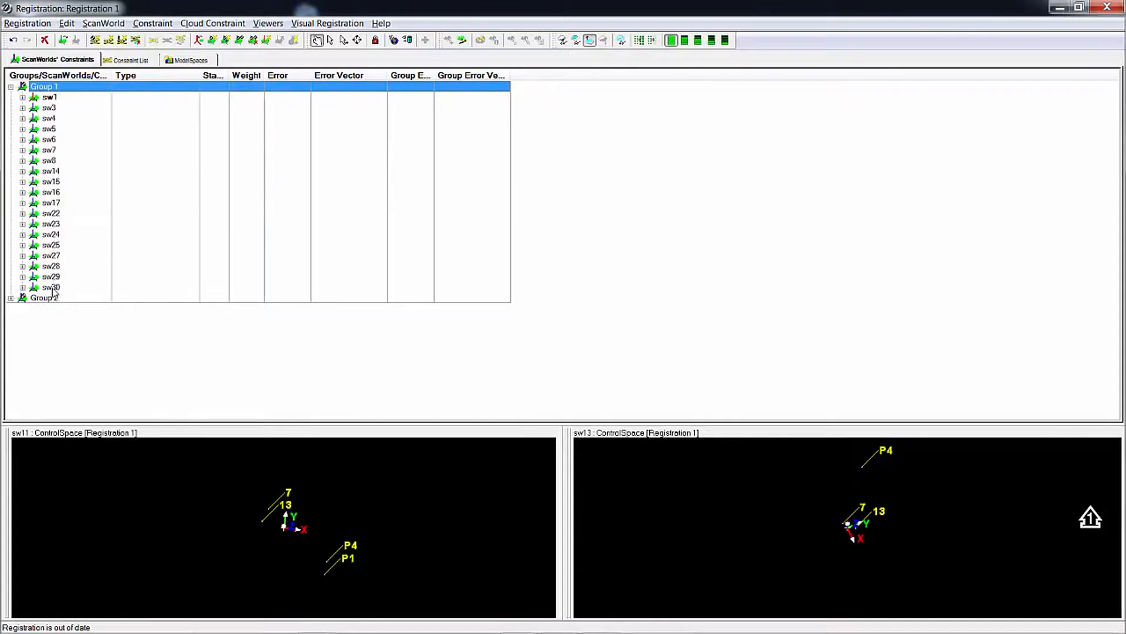
left_click(146, 59)
left_click(67, 60)
Step: Find the constraints within ScanWorld Group 2 and expand sw11 and sw13 to show their linked ScanWorlds
left_click(11, 298)
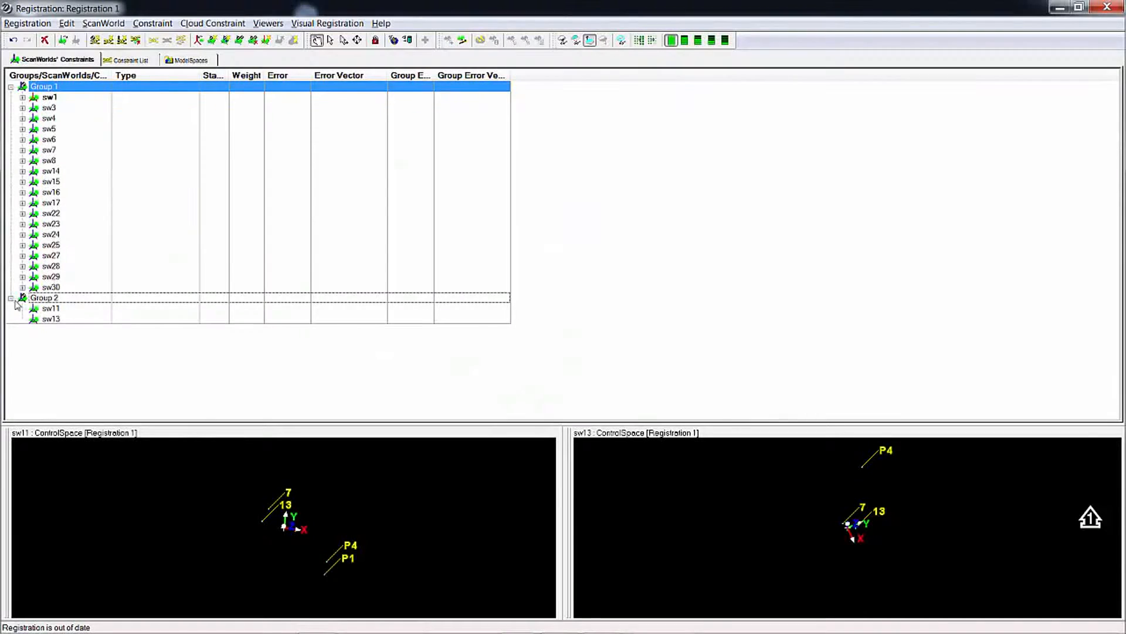
left_click(52, 298)
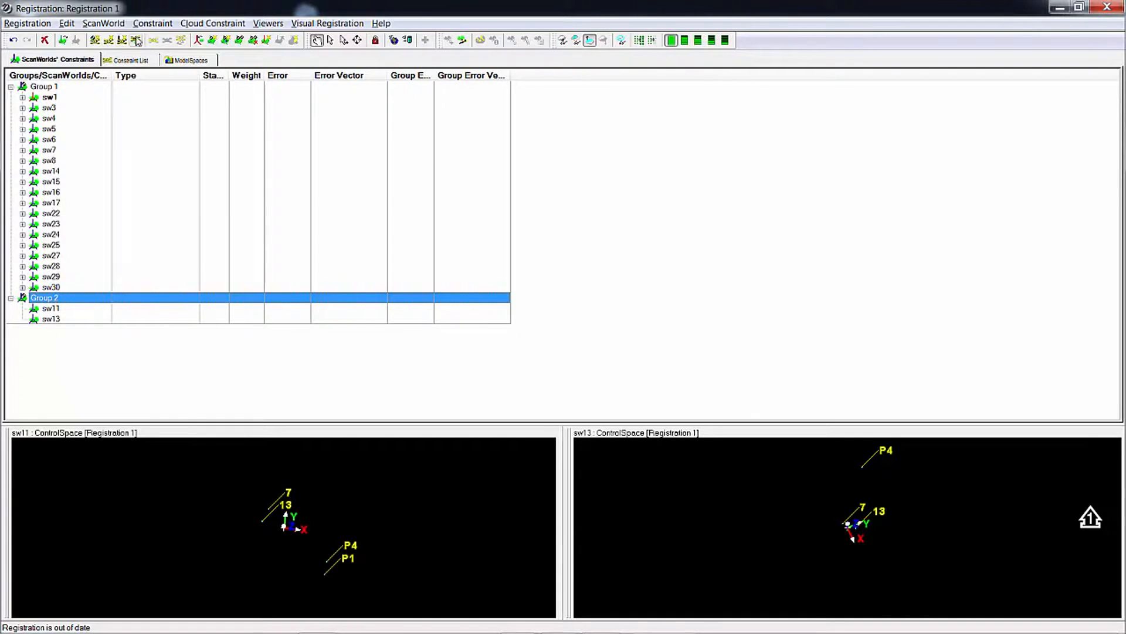
left_click(152, 24)
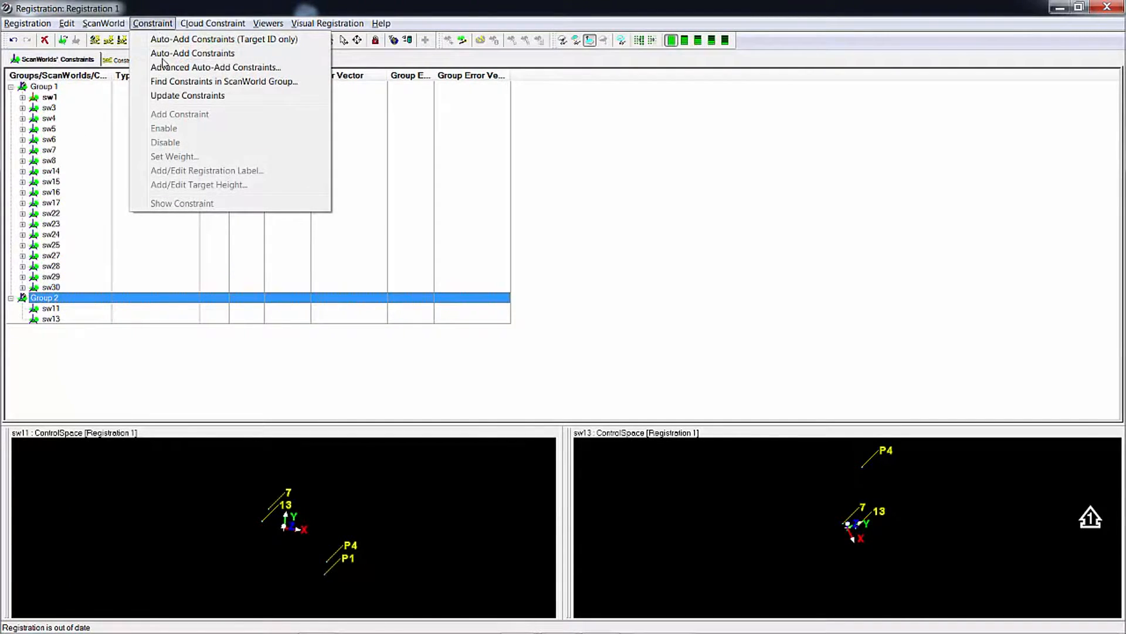
left_click(264, 84)
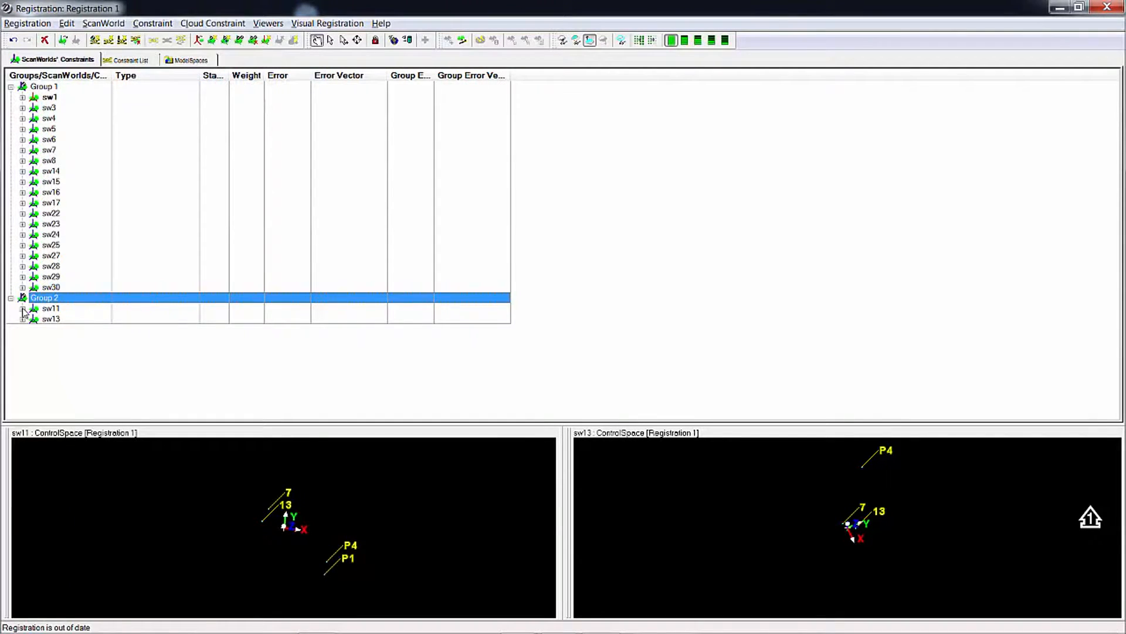
left_click(22, 309)
left_click(22, 329)
left_click(25, 309)
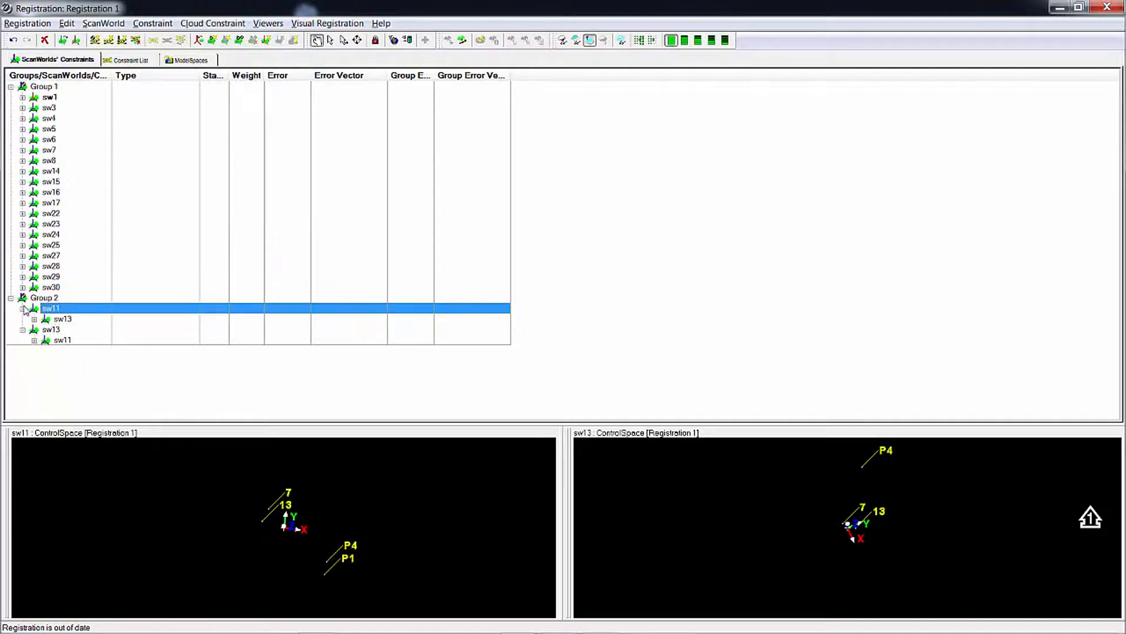
Step: Optimize ScanWorld Group 2 using its constraints
right_click(34, 300)
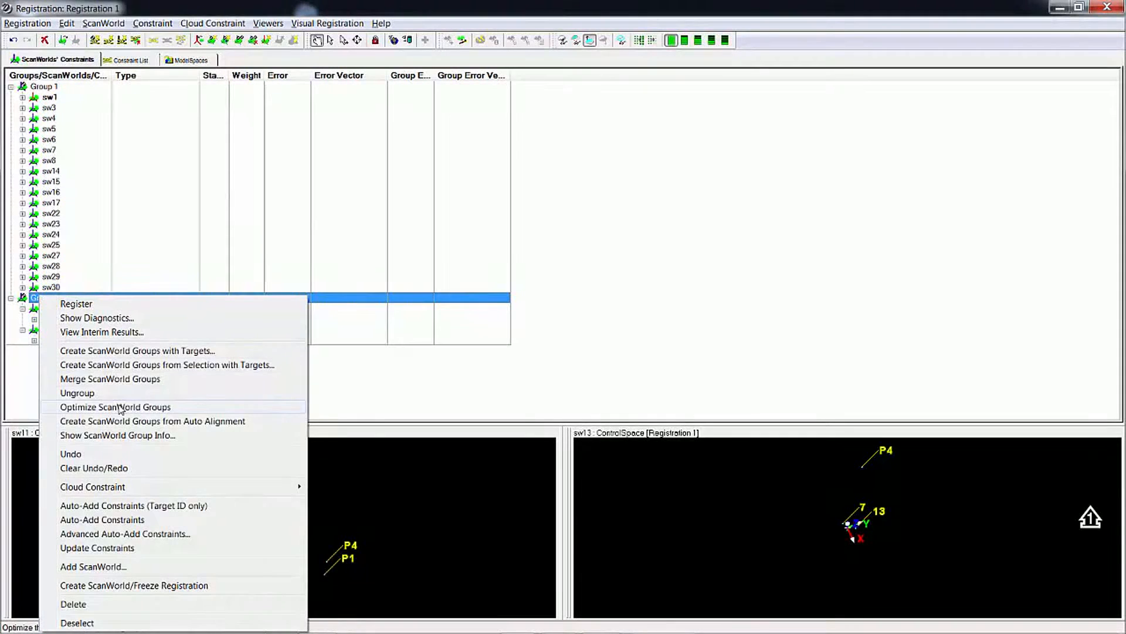
left_click(120, 406)
left_click(47, 303)
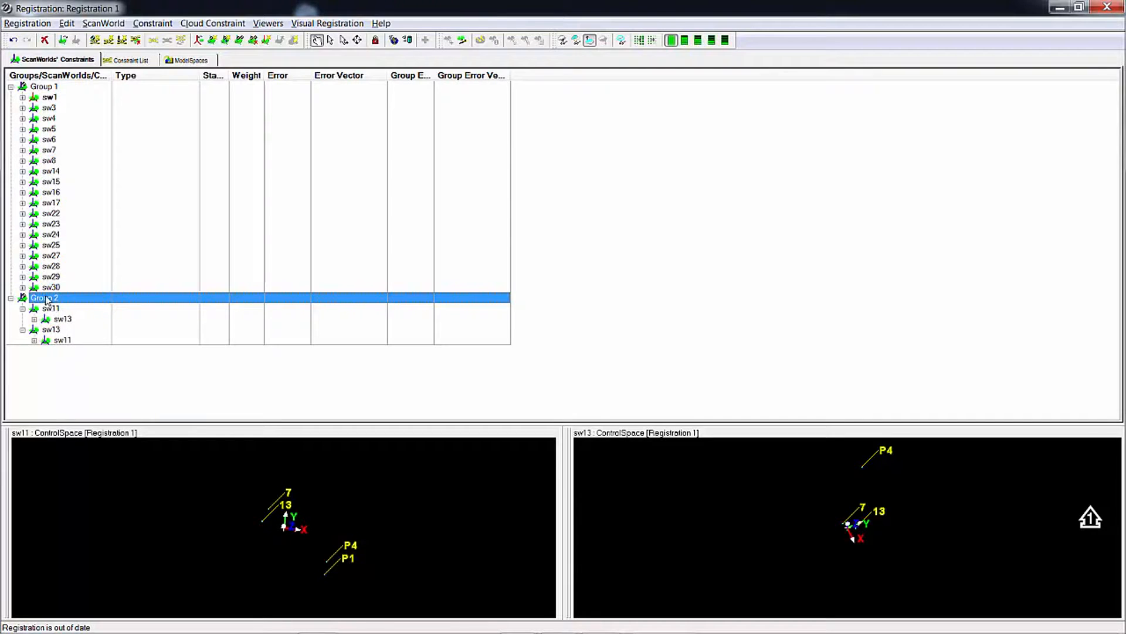
Step: Select Group 1 and Group 2 together and merge them into one ScanWorld group
left_click(46, 87)
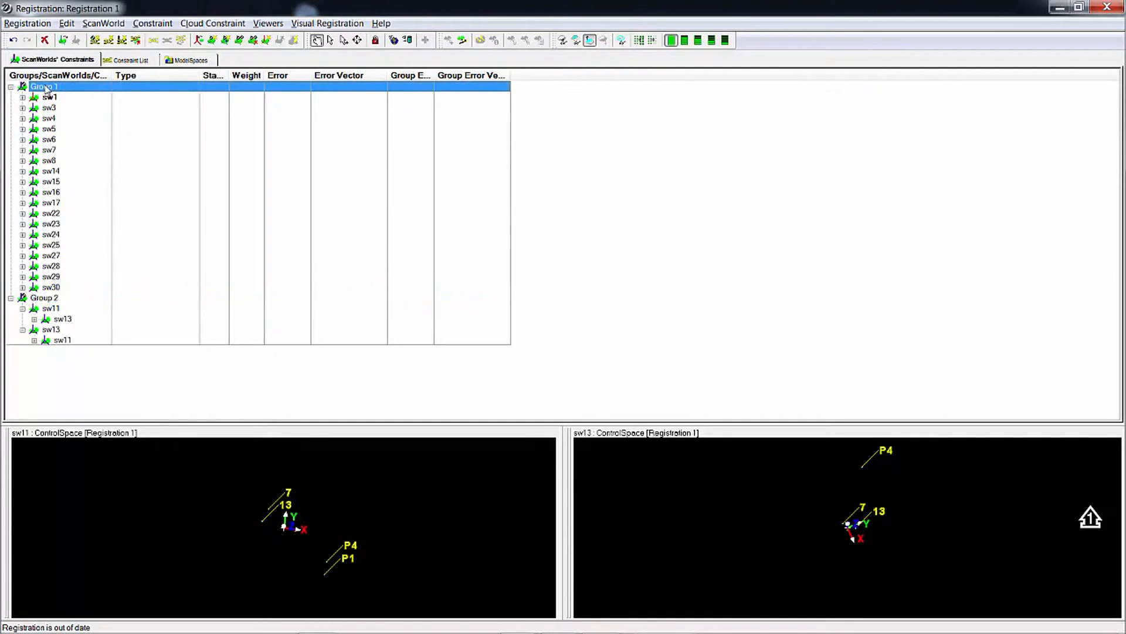
left_click(41, 298, "ctrl")
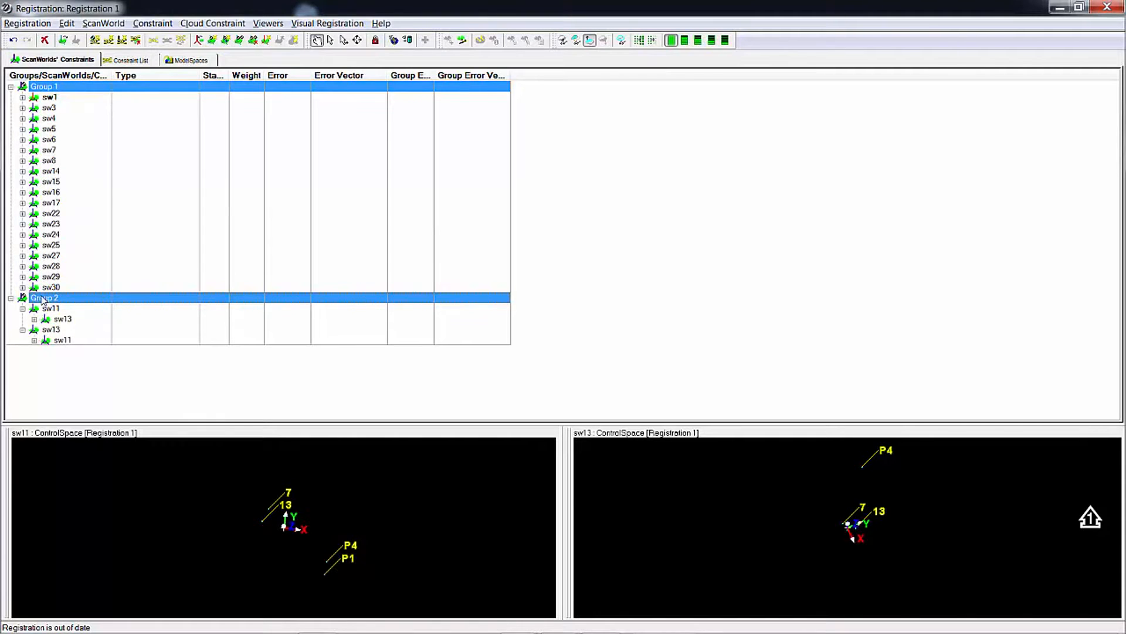
right_click(43, 300)
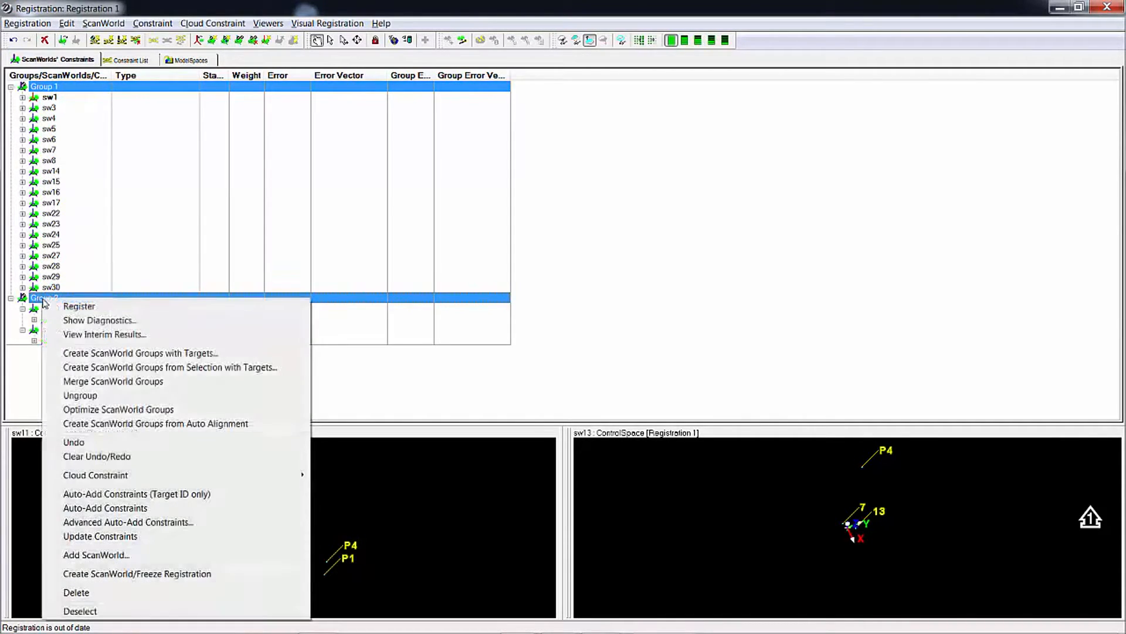
left_click(104, 378)
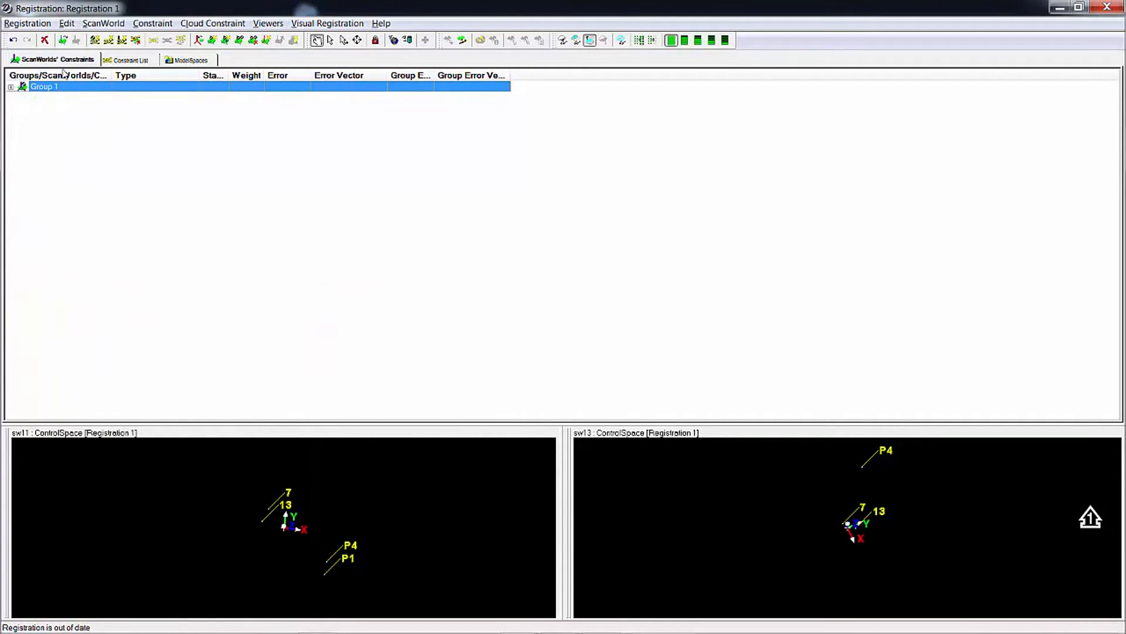
Step: Expand the merged Group 1 to list its ScanWorlds and optimize the group
left_click(11, 87)
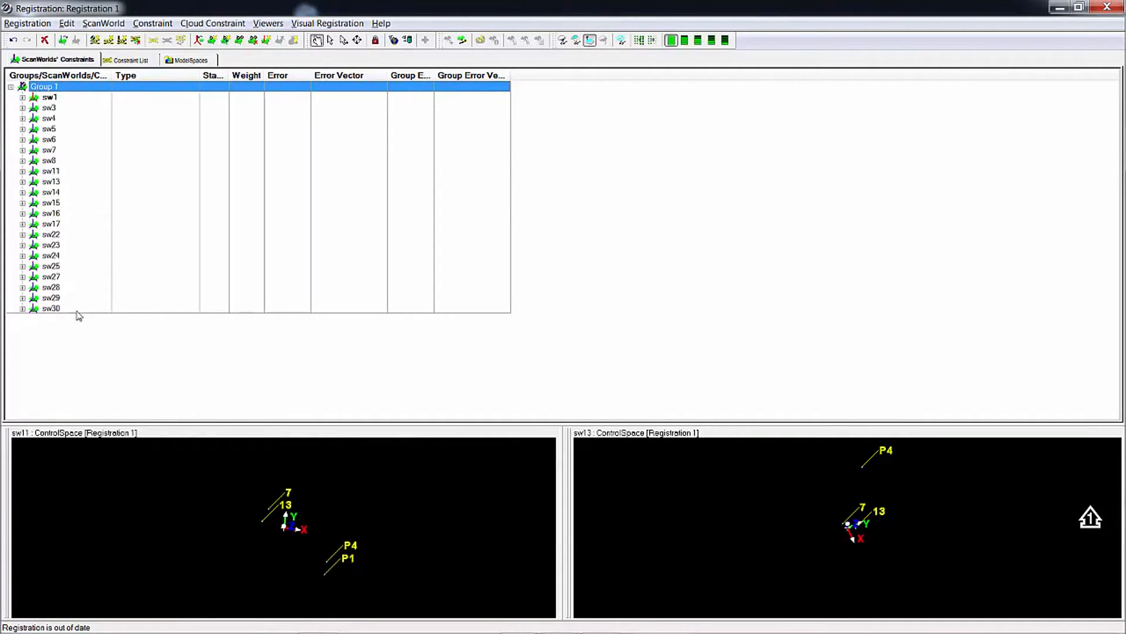
right_click(61, 90)
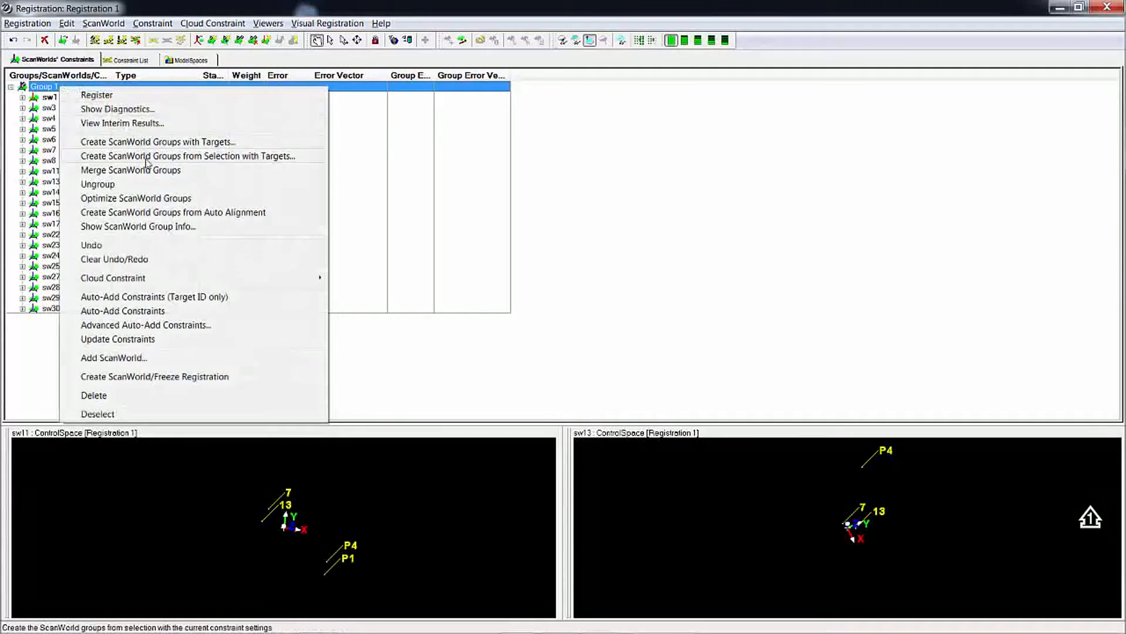
left_click(157, 197)
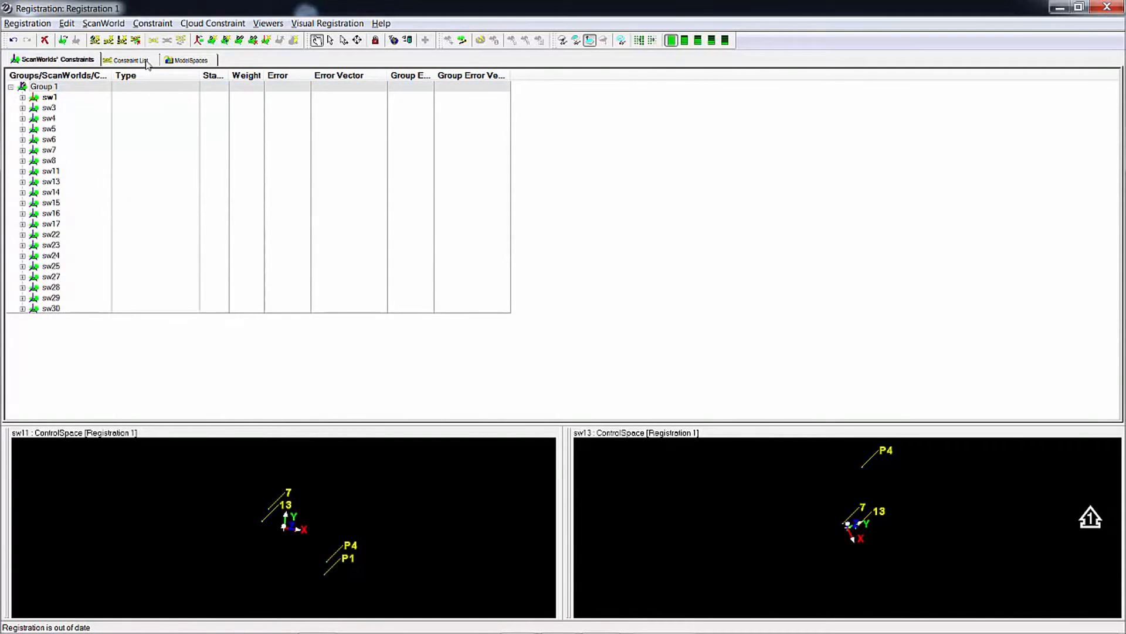
Step: Check the merged group's errors through to the end of the constraint list, and return to the ScanWorlds' constraints
left_click(138, 60)
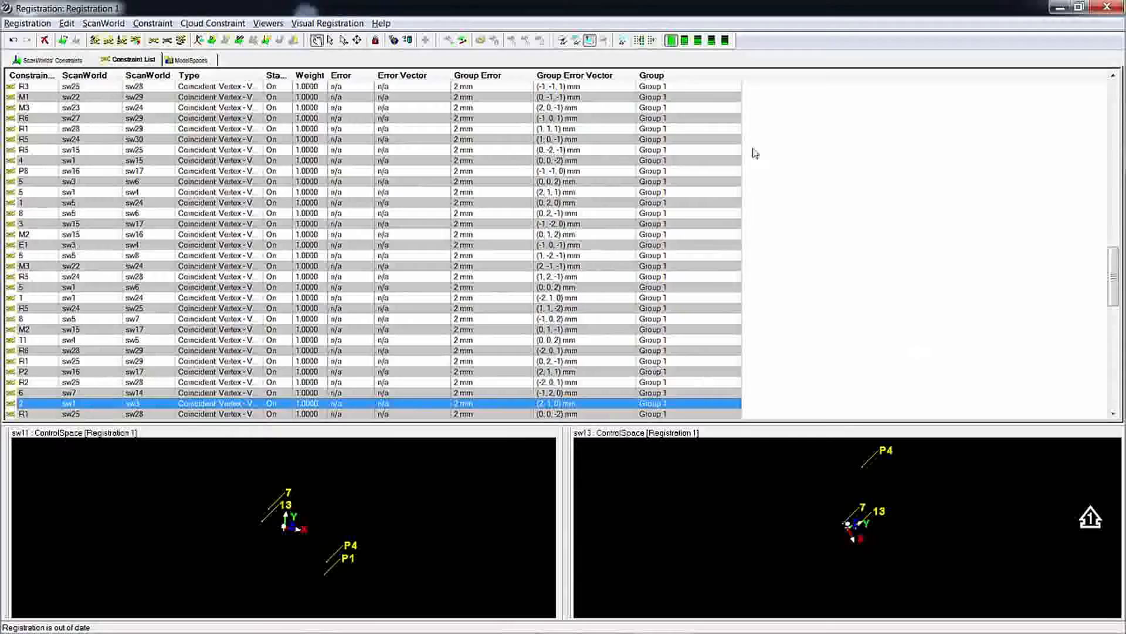
left_click_drag(1114, 293, 1115, 396)
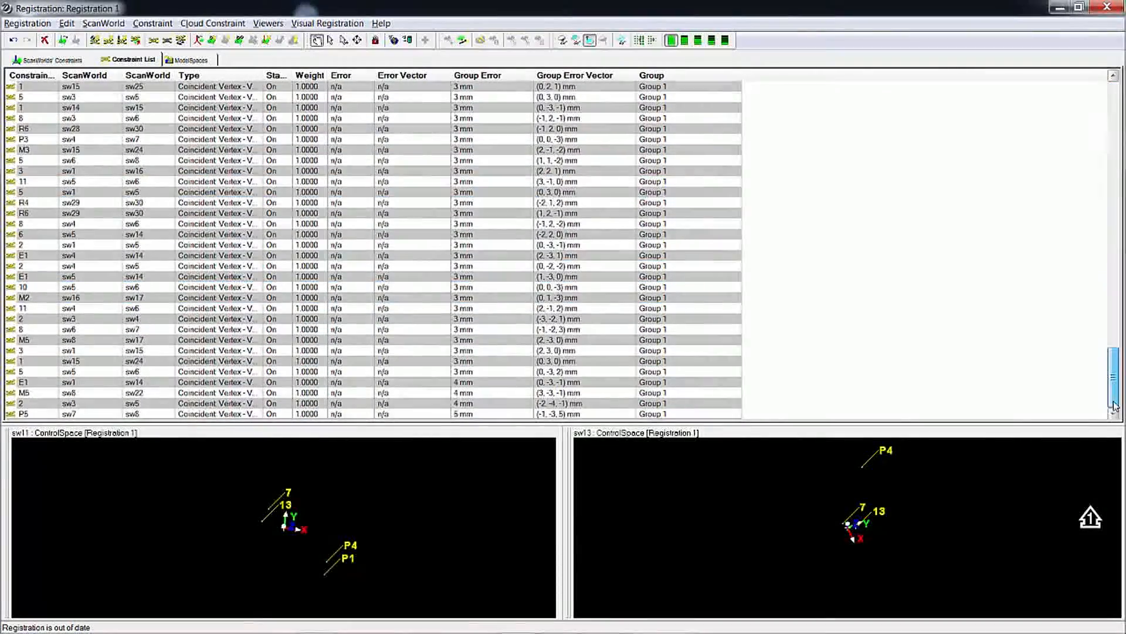
left_click(55, 60)
Step: View the interim results of Group 1 and inspect the combined point cloud and its targets up close from several angles
right_click(49, 88)
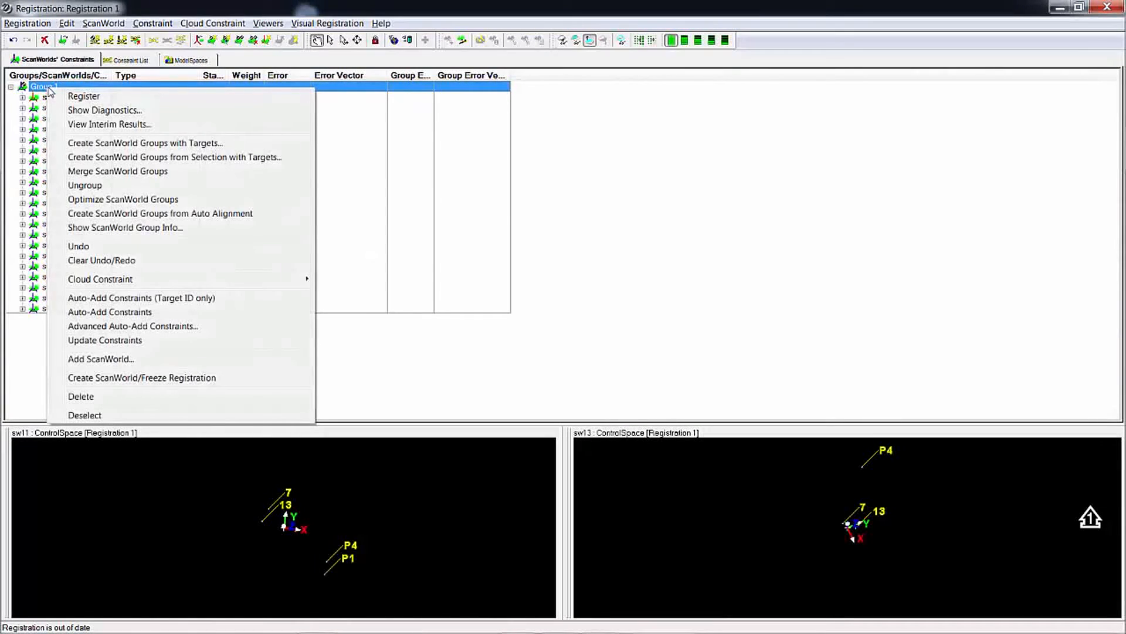
left_click(109, 123)
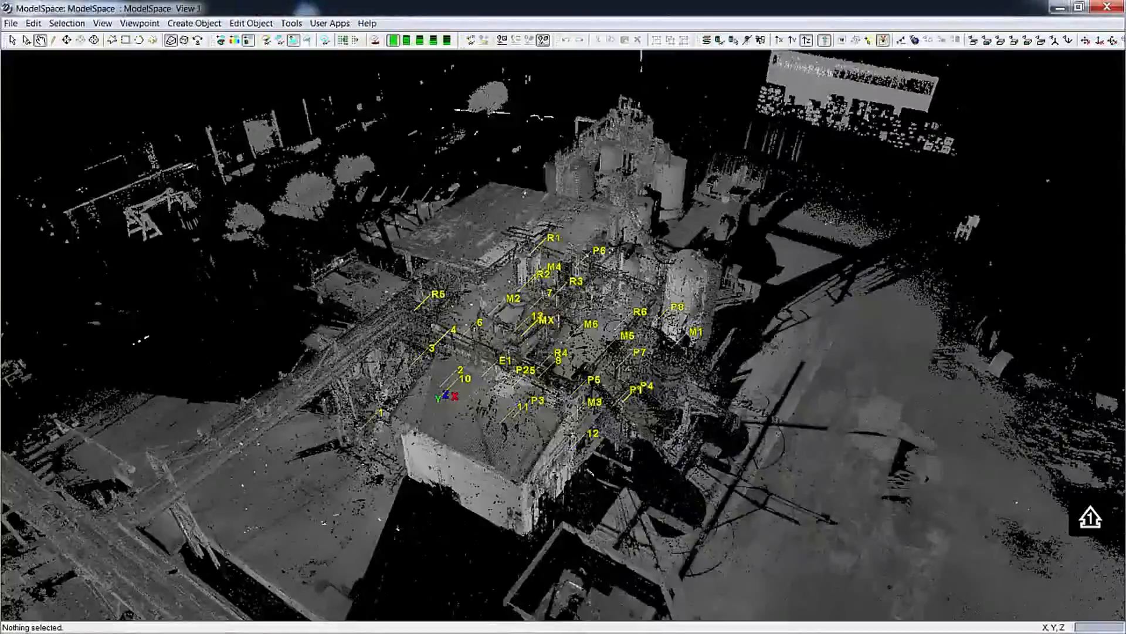
left_click_drag(704, 334, 422, 334)
scroll(563, 335, "up", 7)
left_click_drag(728, 334, 363, 334)
mouse_move(774, 510)
left_mouse_down()
mouse_move(669, 499)
mouse_move(568, 526)
mouse_move(762, 519)
left_mouse_up()
left_click_drag(481, 352, 745, 352)
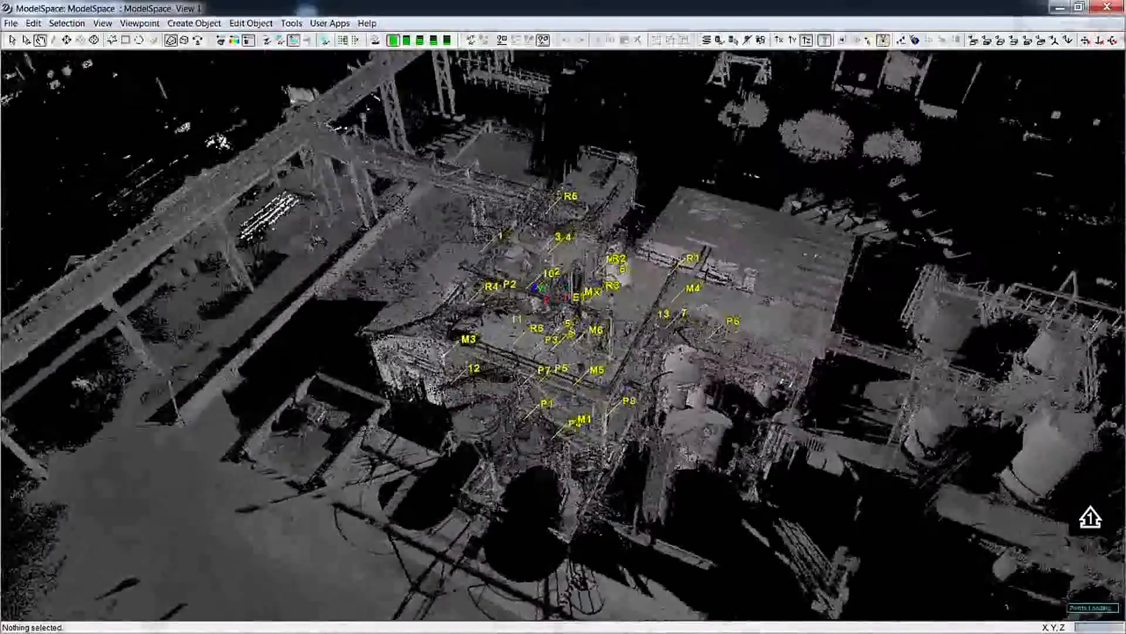